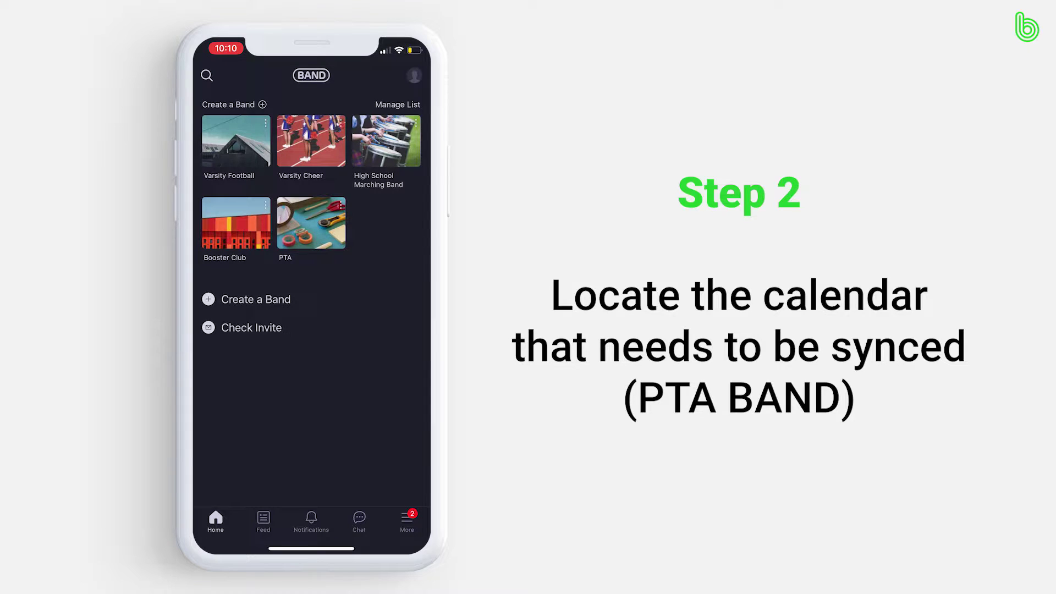
- Copy the export URL of the PTA band's Parents calendar from its event settings
click(312, 223)
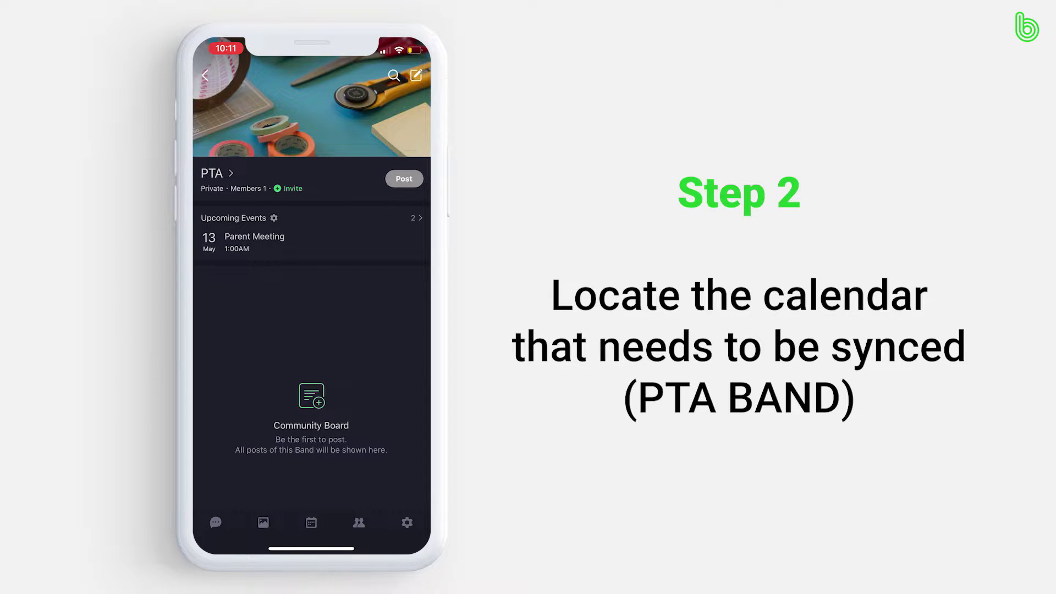
click(312, 522)
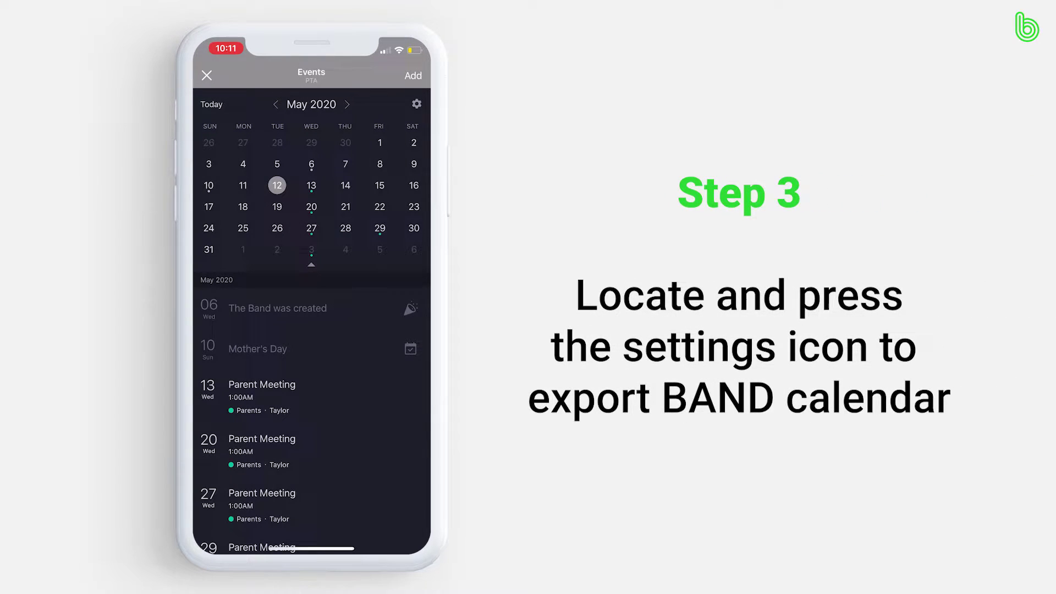
click(417, 104)
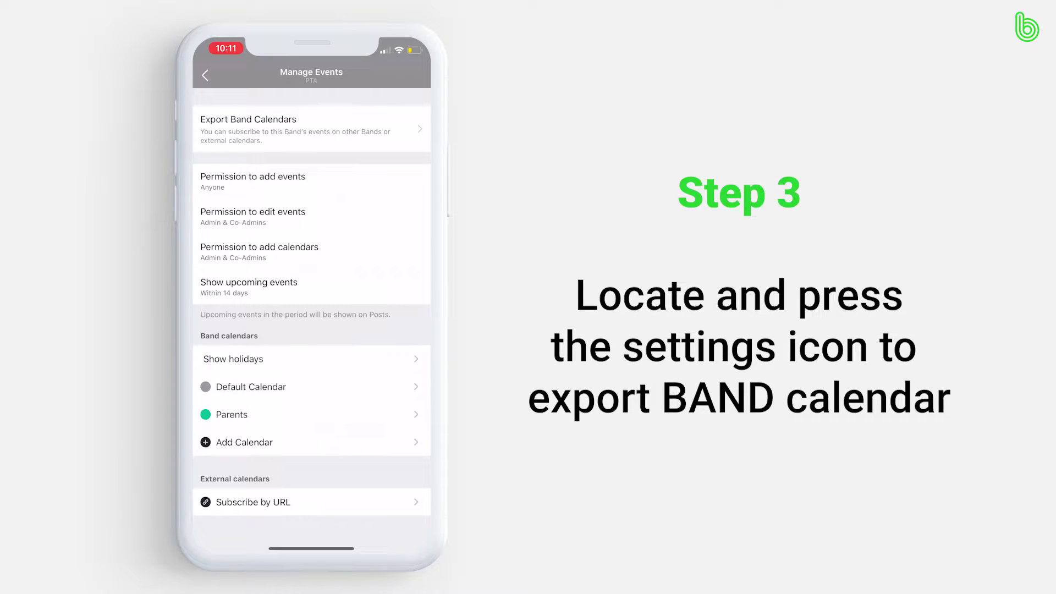
click(306, 130)
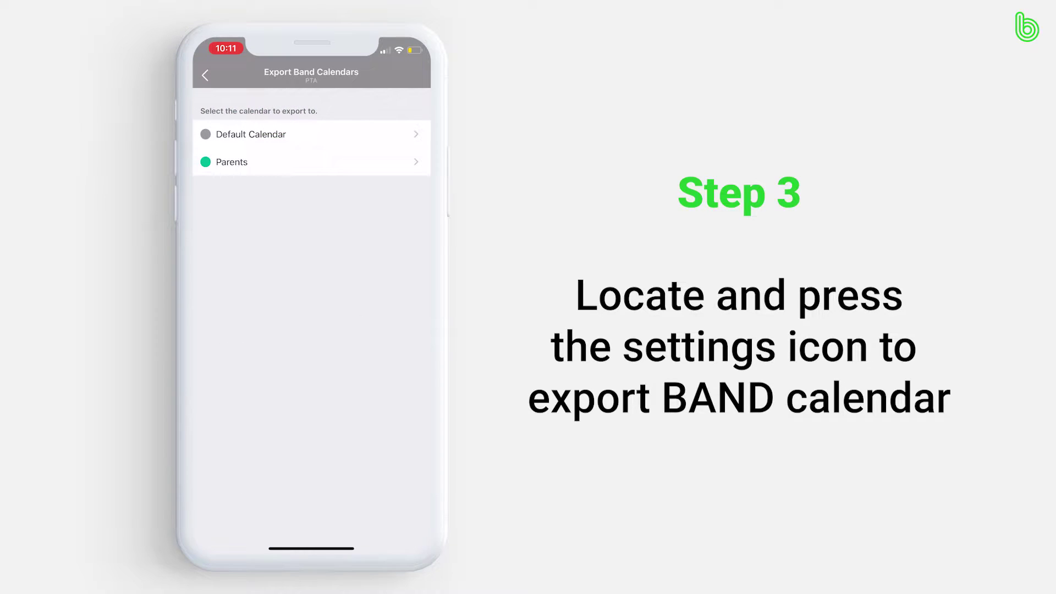
click(228, 162)
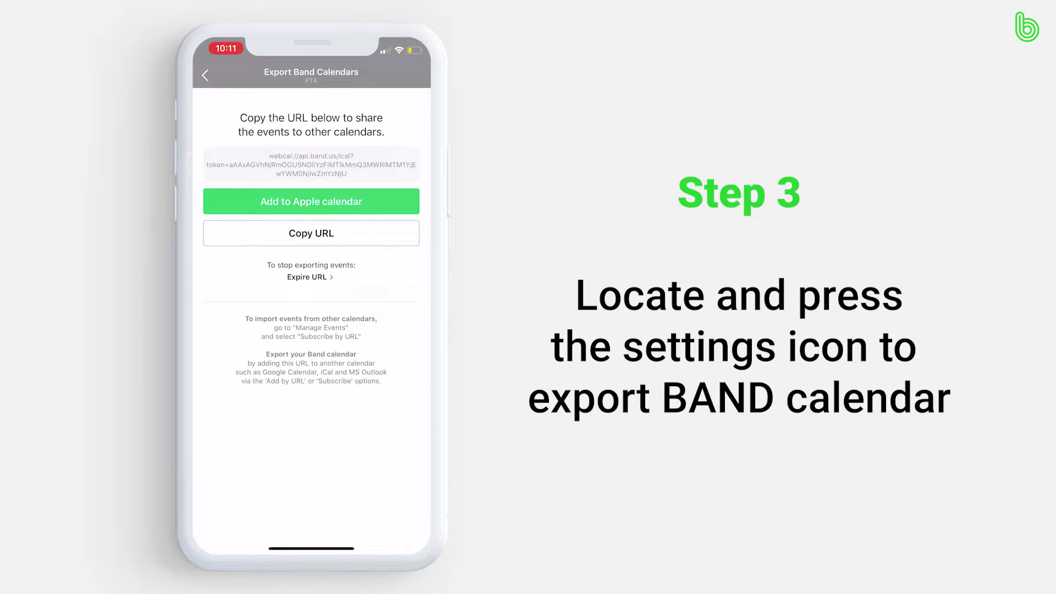
click(311, 237)
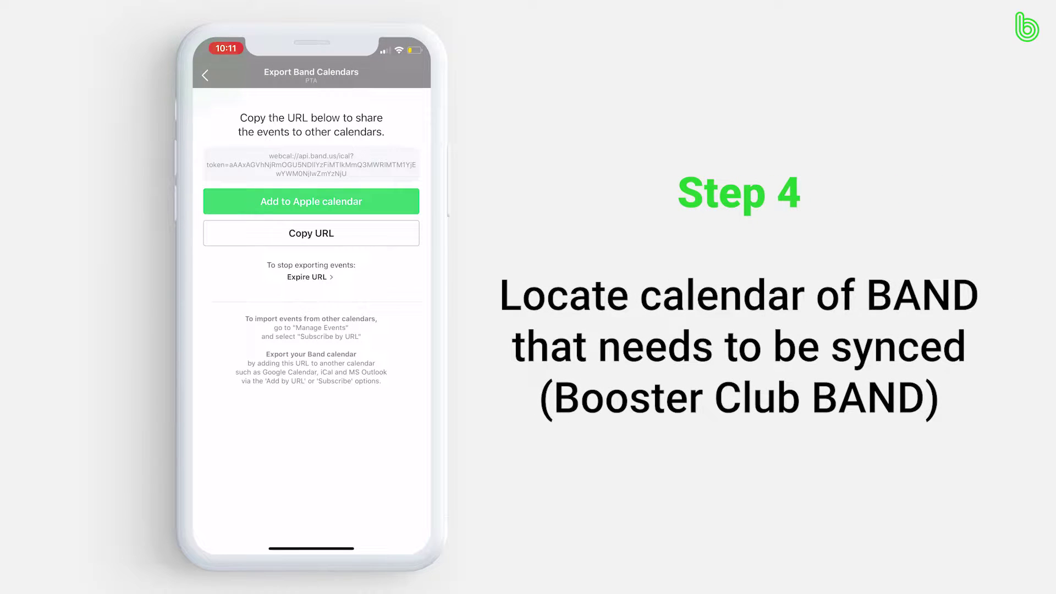
- Back out of PTA to the home list and open Booster Club's May 2020 events calendar
click(205, 75)
click(205, 75)
click(205, 76)
click(205, 75)
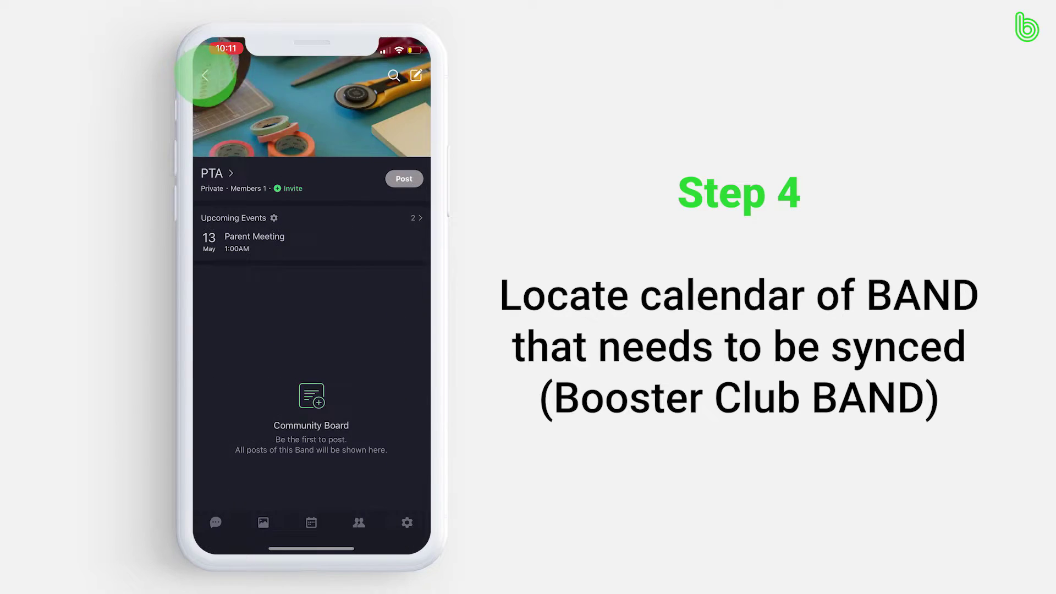
click(205, 75)
click(235, 224)
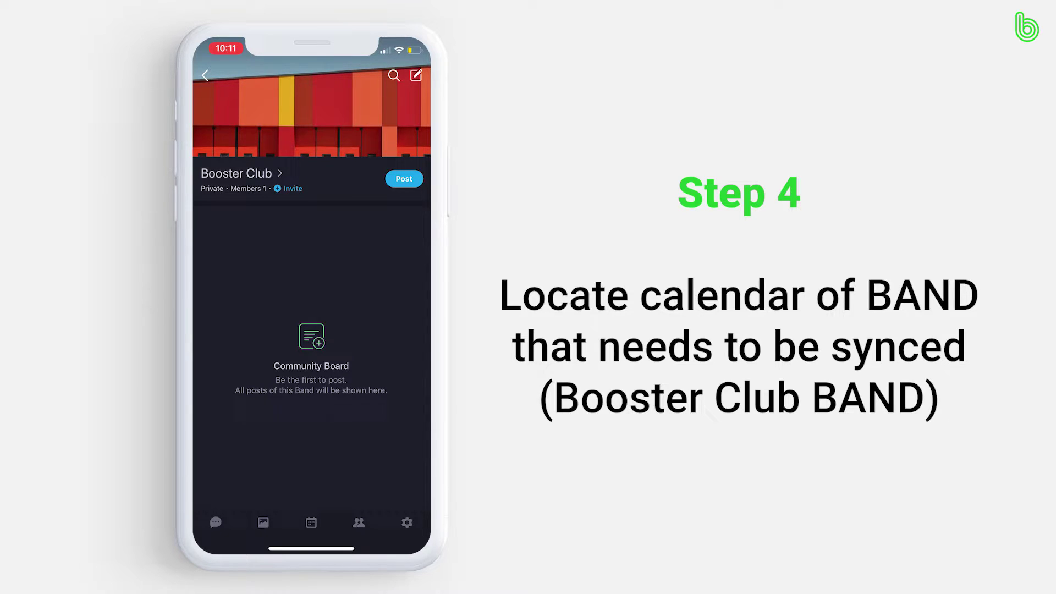
click(311, 522)
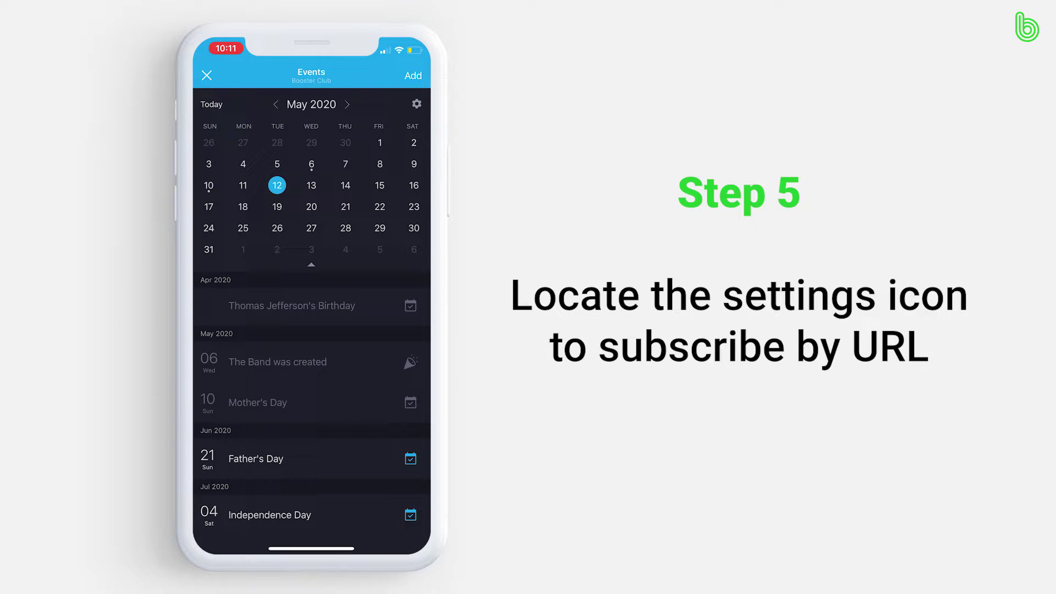
- Subscribe Booster Club to the pasted PTA link as a light-blue calendar named 'Parent Meetings'
click(416, 103)
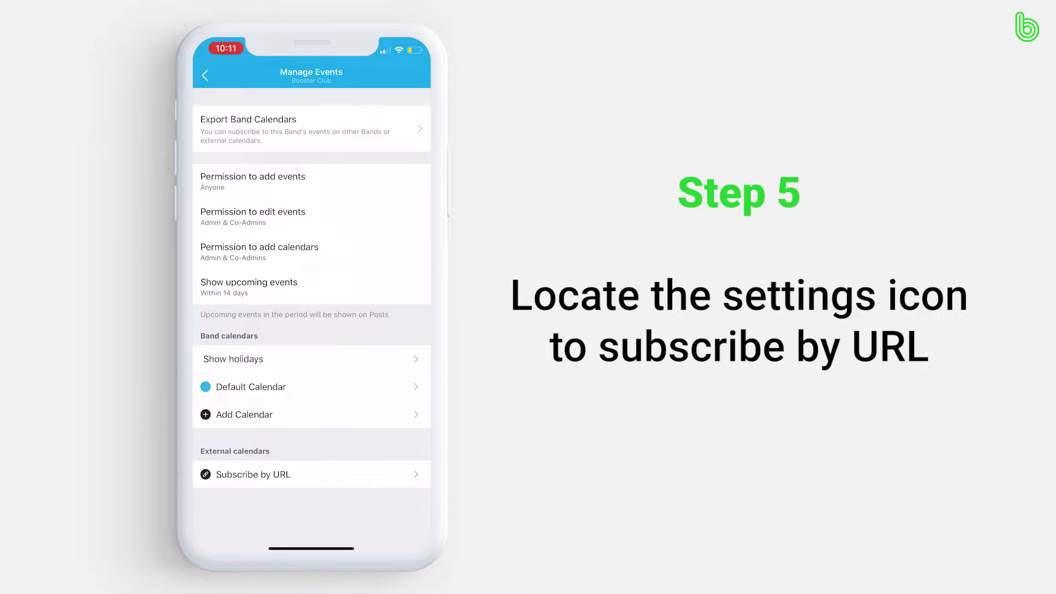
click(253, 474)
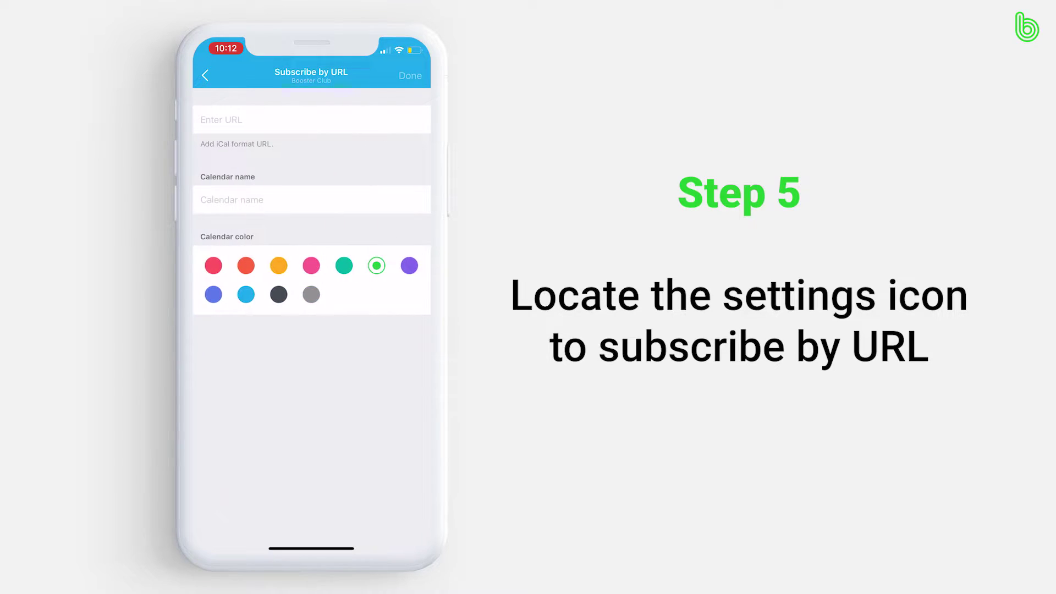
click(212, 119)
click(217, 119)
click(217, 94)
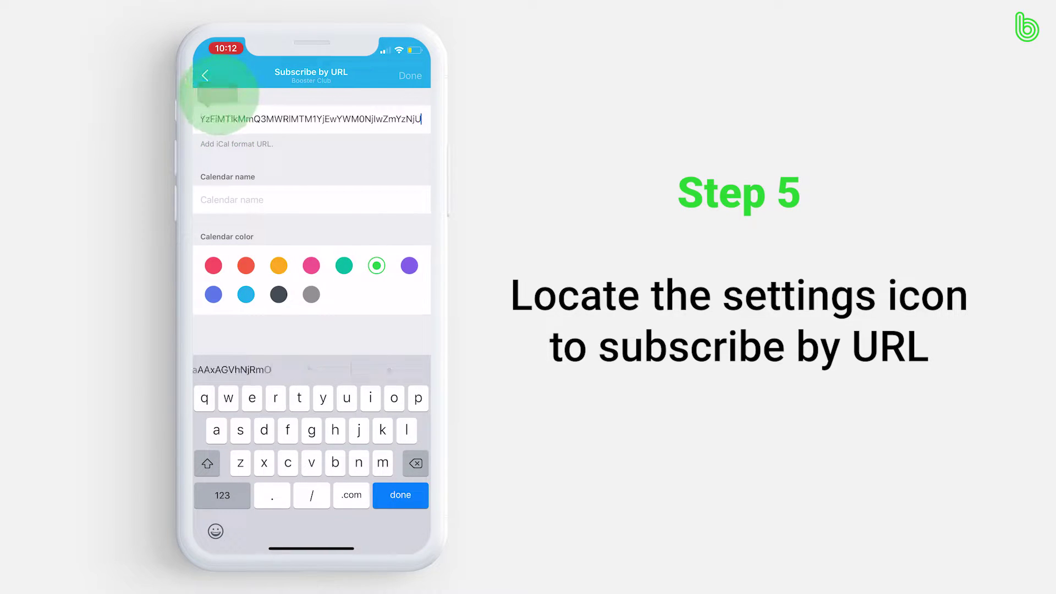
click(231, 199)
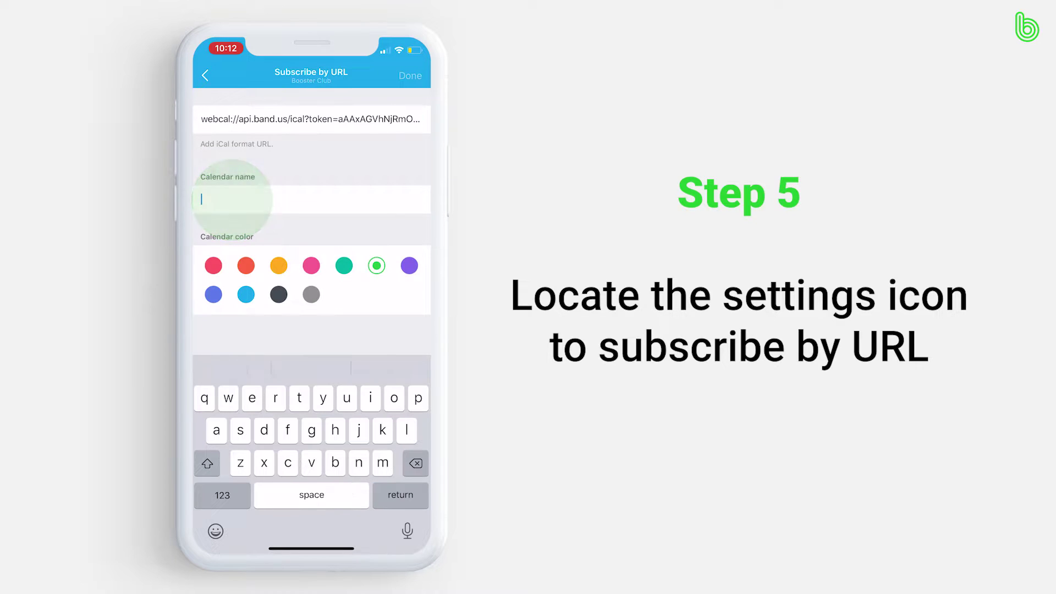
text(Parent Meetings)
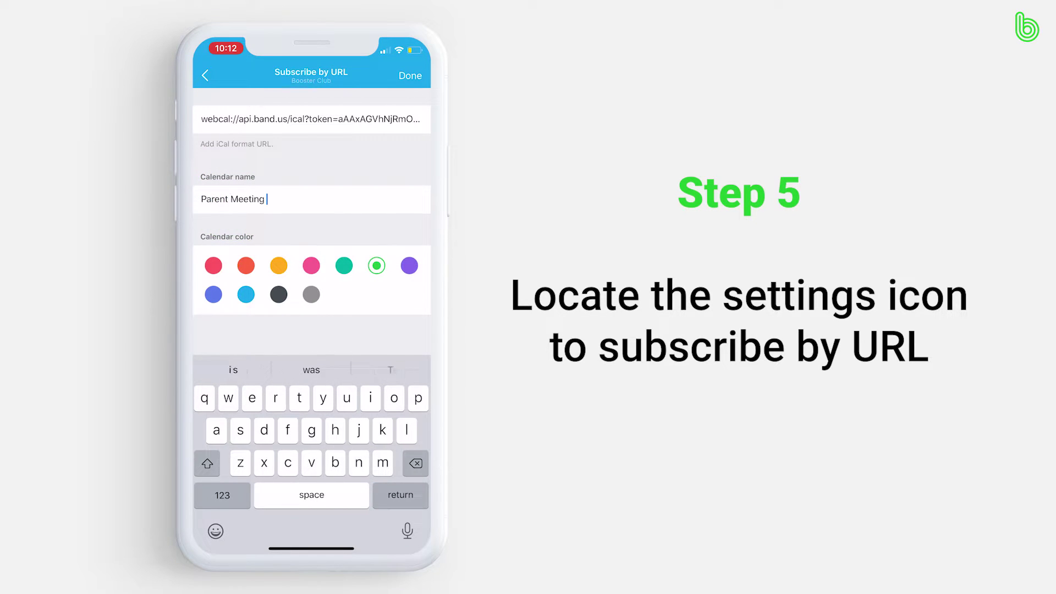
click(245, 294)
click(412, 76)
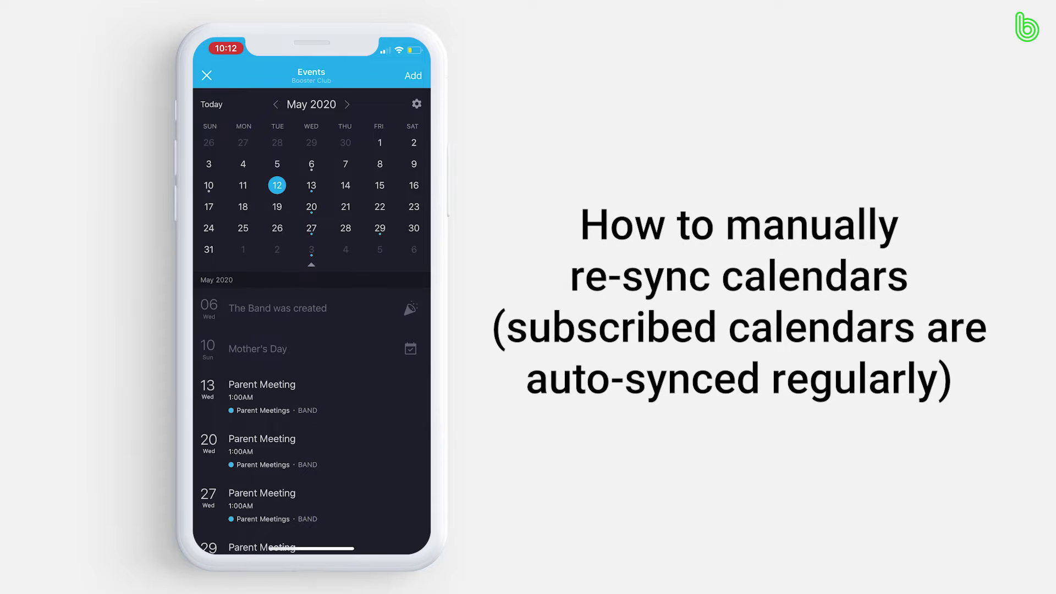
- Manually sync the Parent Meetings external calendar from Booster Club's event settings
click(416, 104)
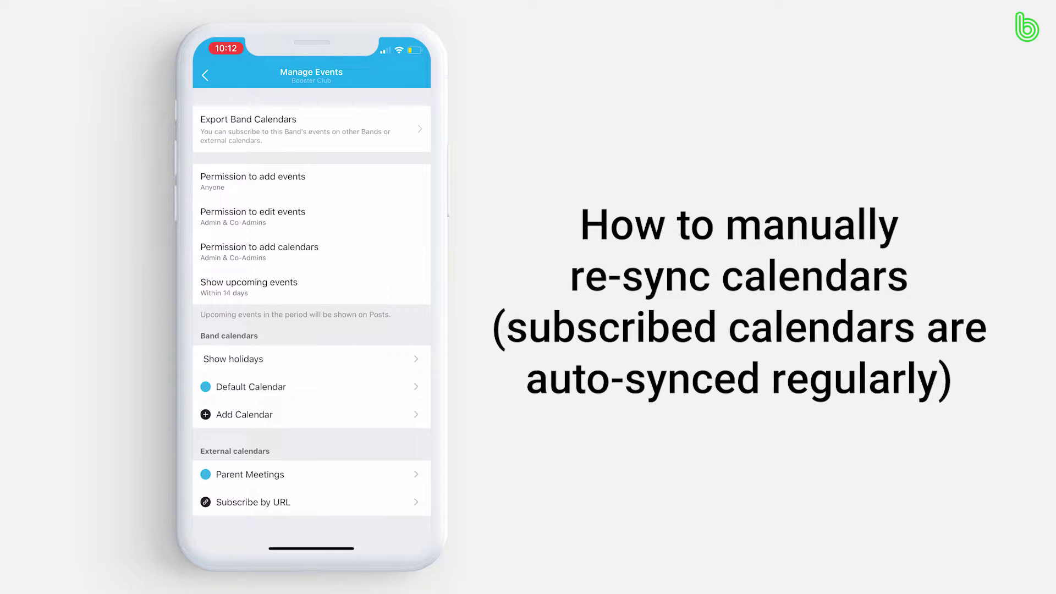
click(239, 474)
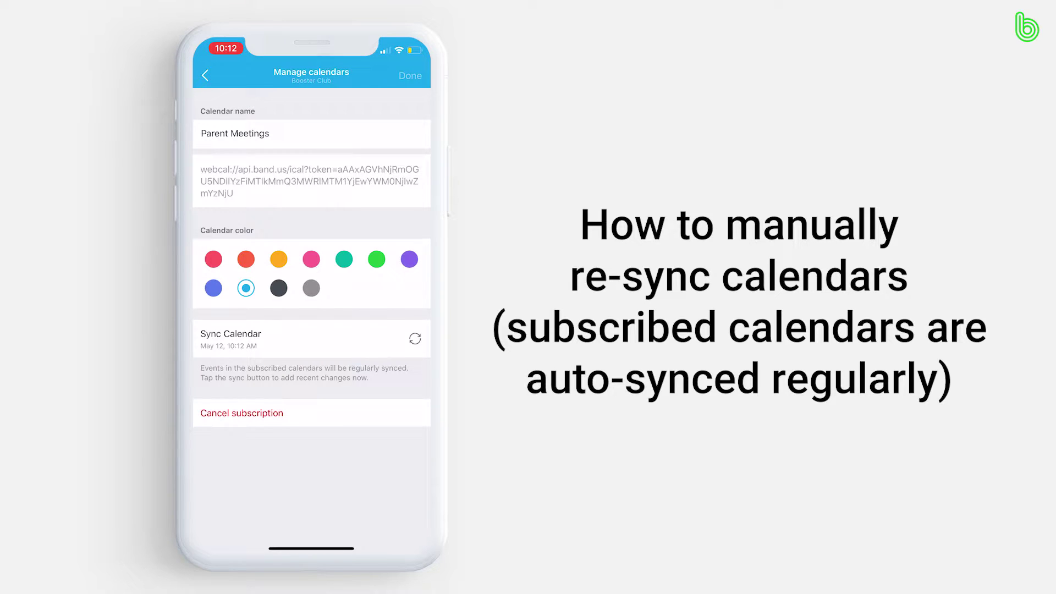
click(414, 339)
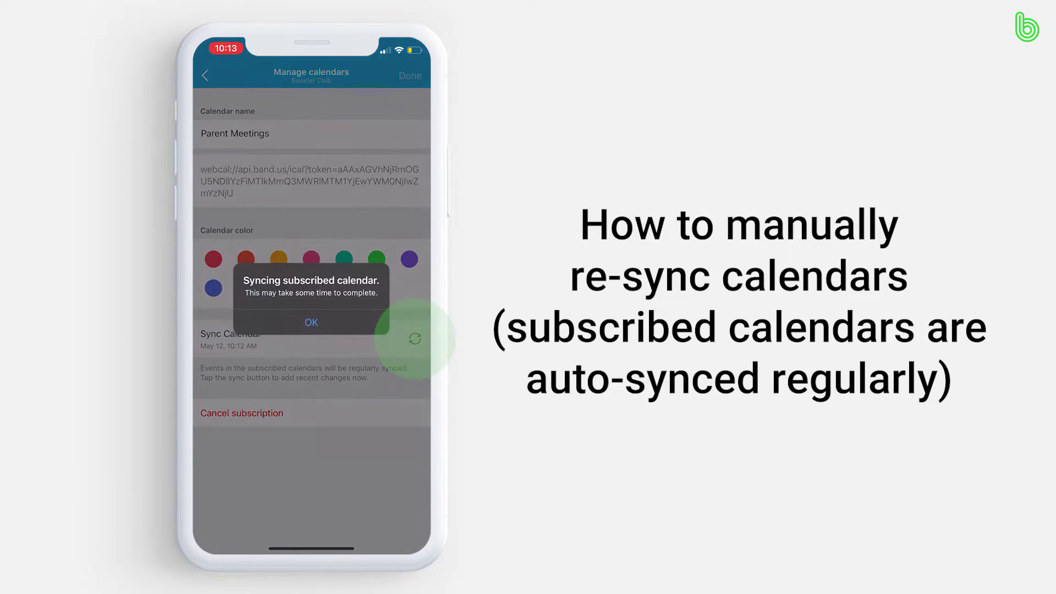
click(311, 322)
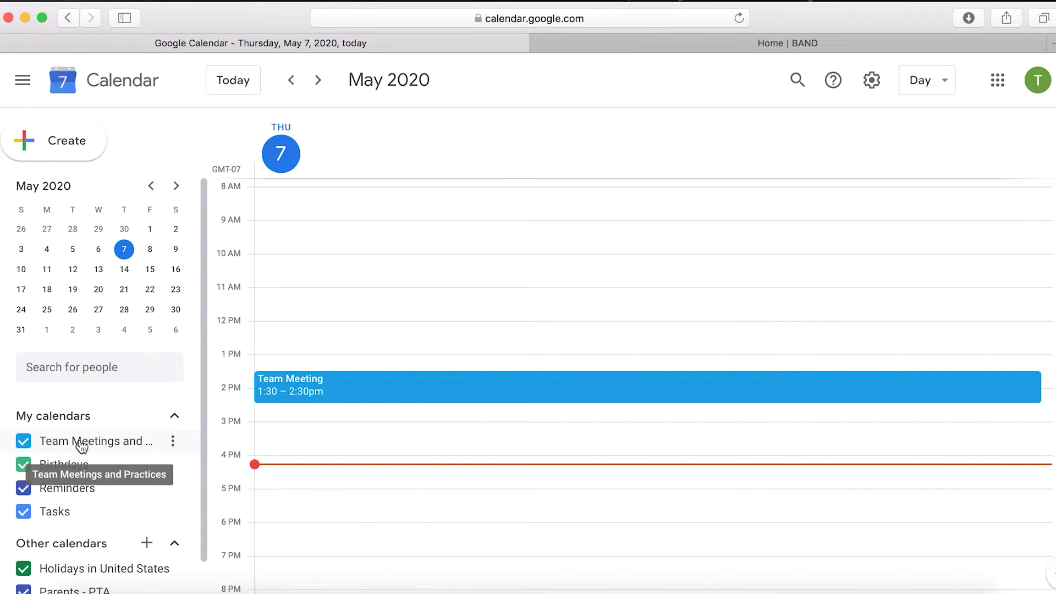
- Copy the Team Meetings and Practices secret iCal address, then open Varsity Football in BAND
click(174, 443)
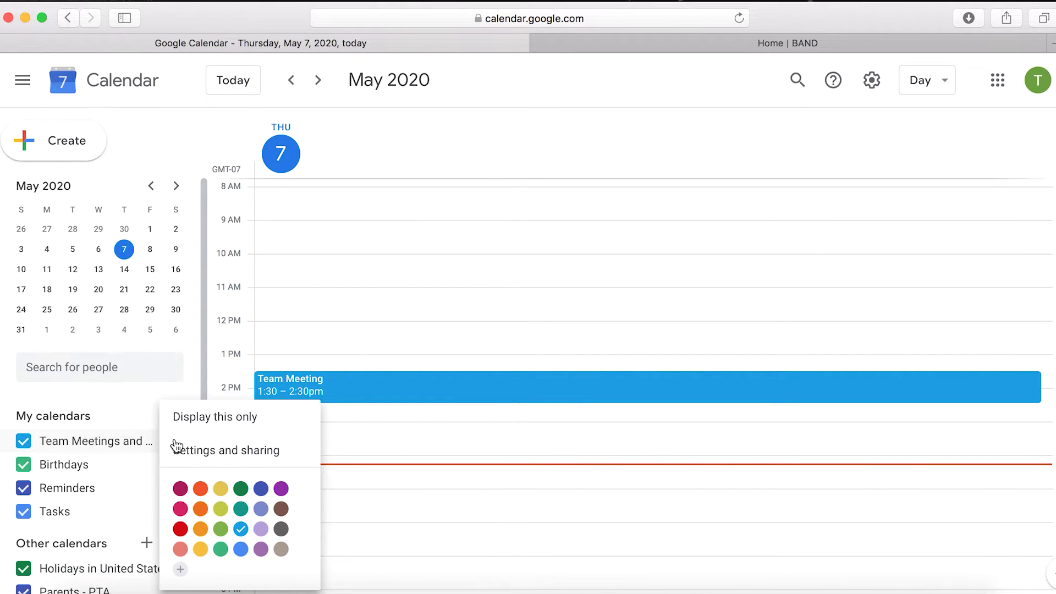
click(205, 456)
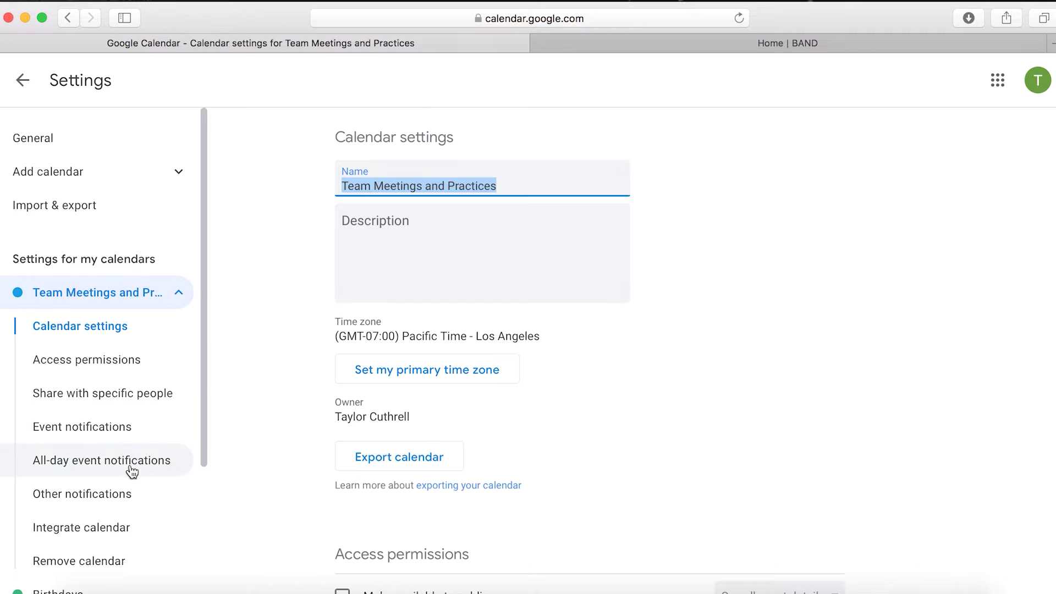
click(128, 531)
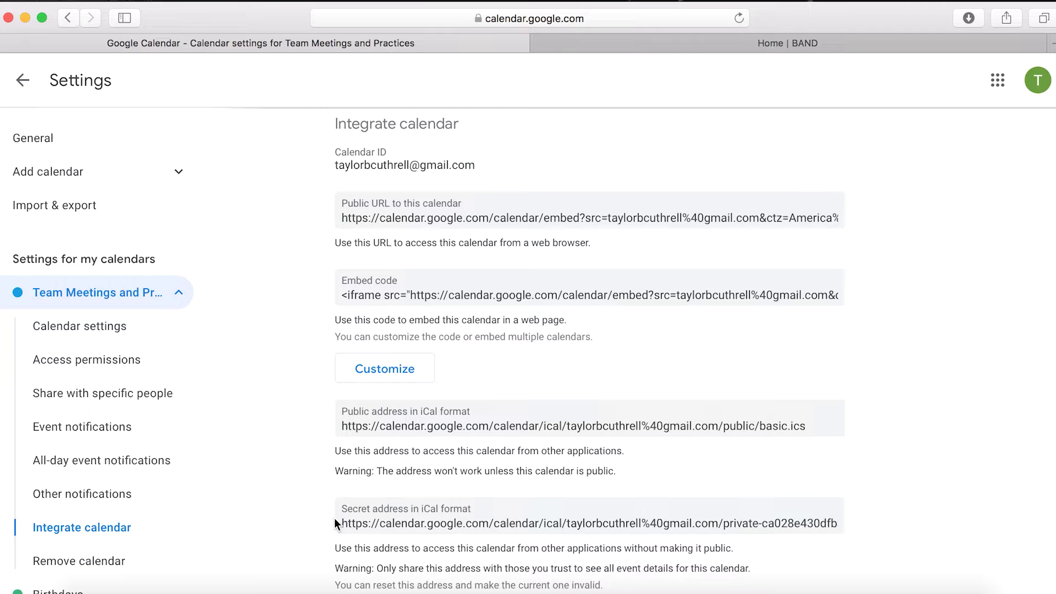
drag(339, 528, 993, 533)
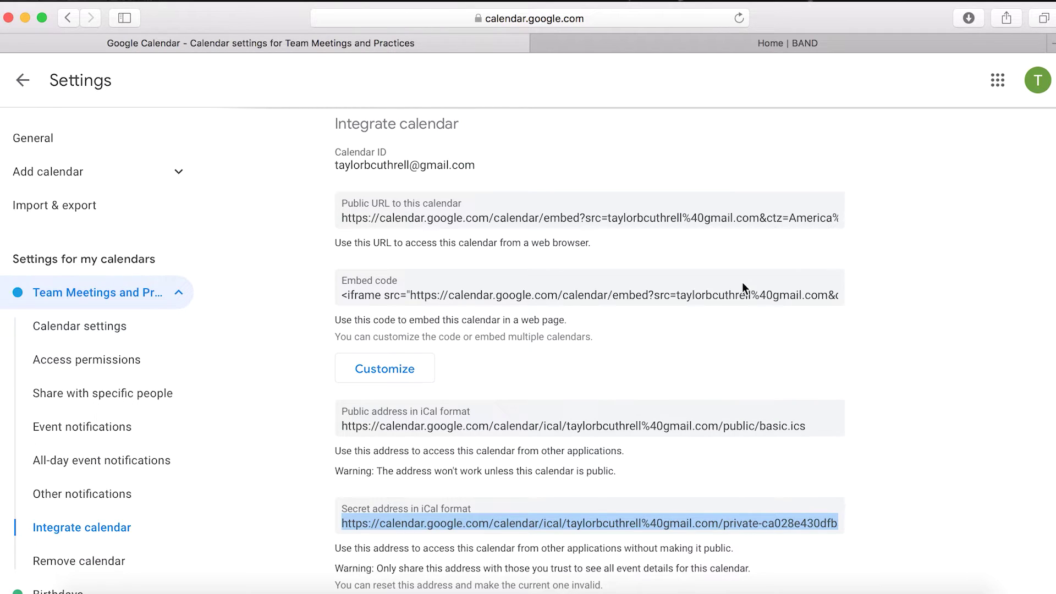
click(775, 45)
click(529, 261)
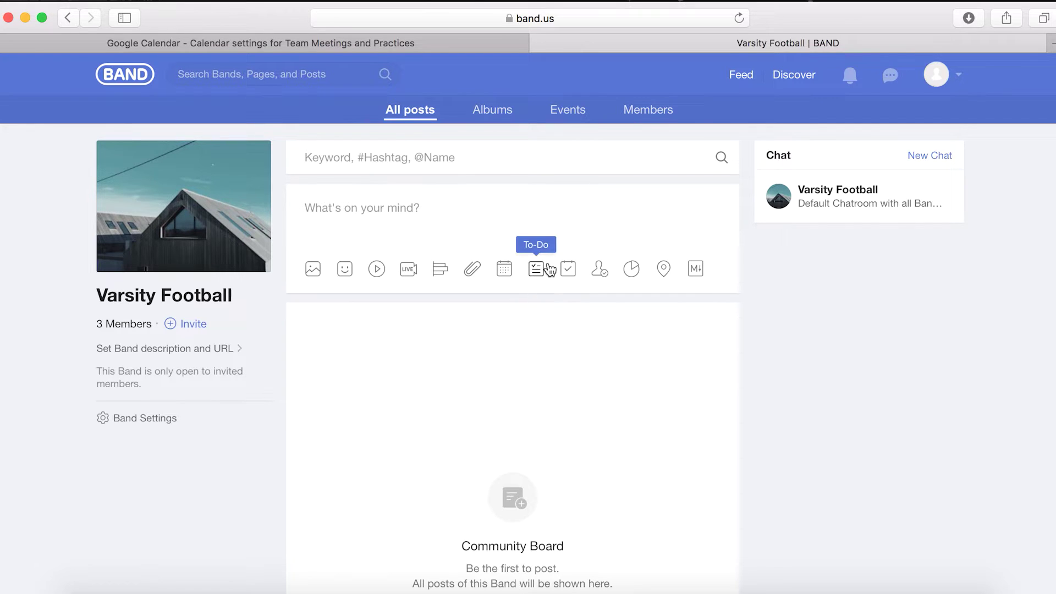
- In Varsity Football's event settings, start adding a subscribed calendar via Subscribe by URL
click(573, 111)
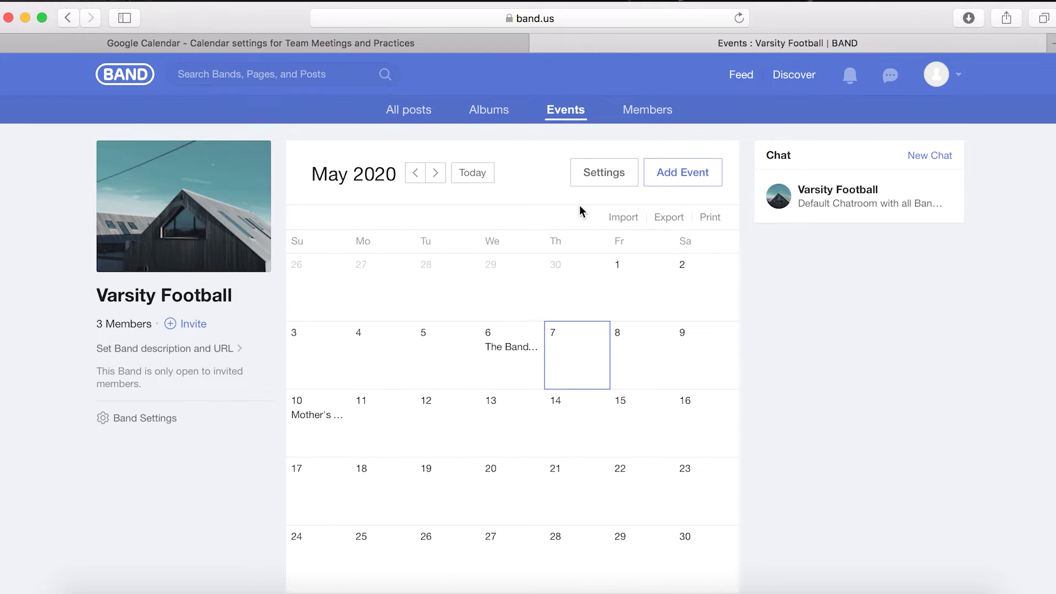
click(605, 175)
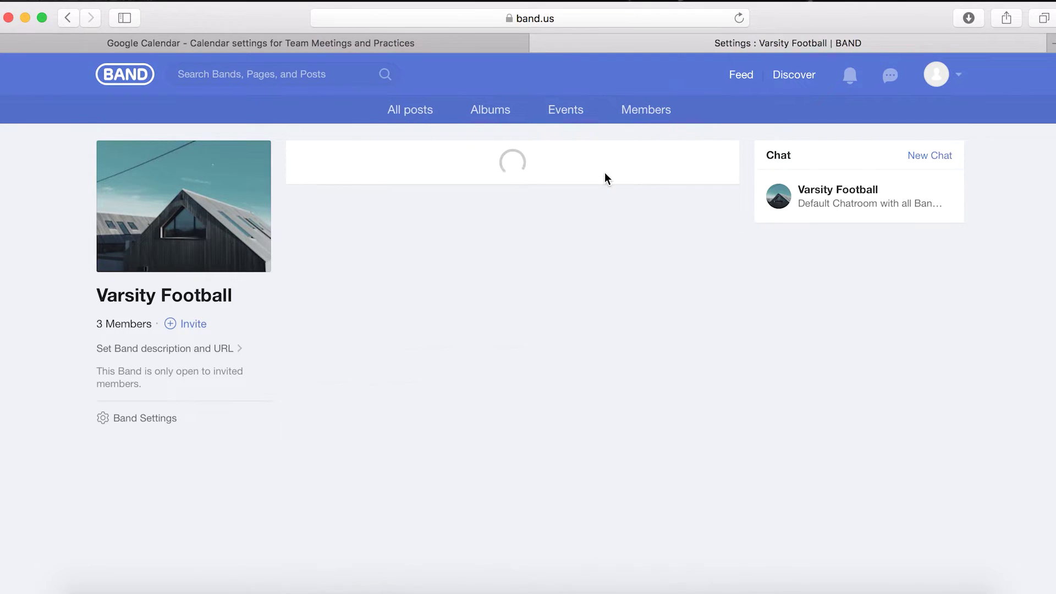
scroll(541, 322, down, 5)
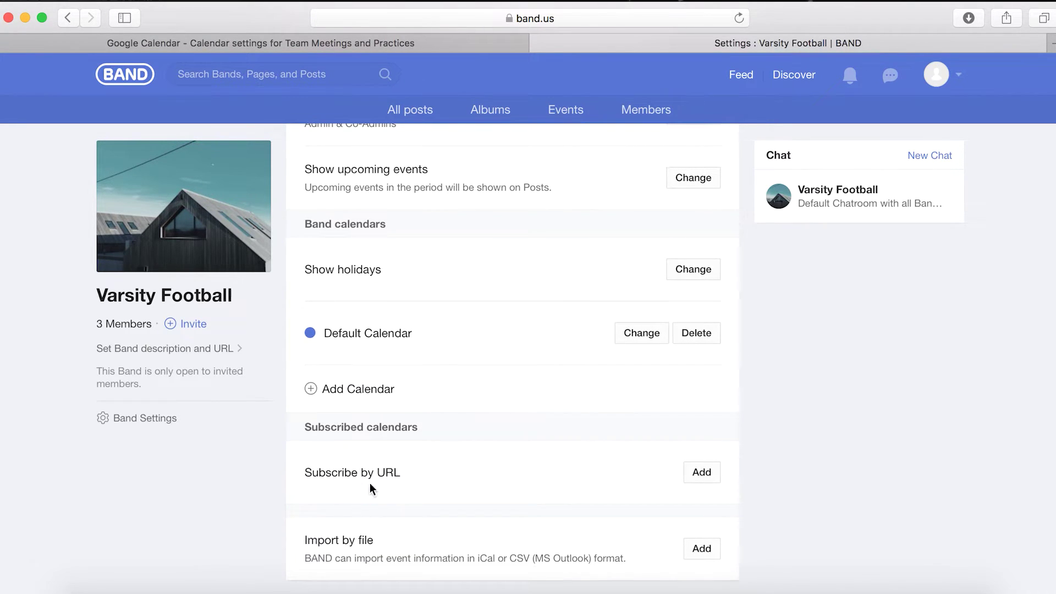
click(705, 477)
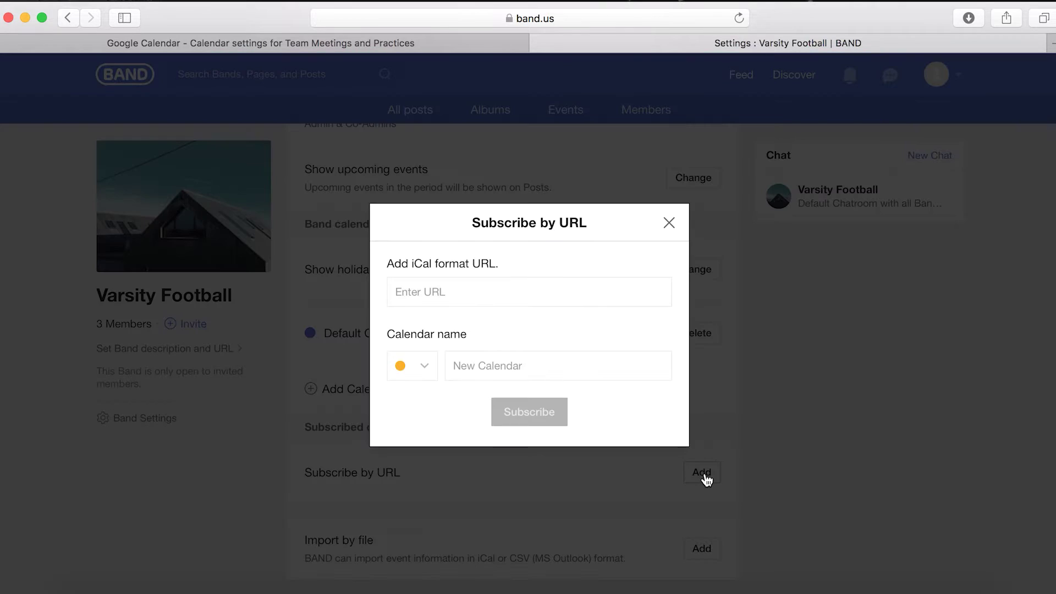
- Subscribe to the pasted iCal URL as a blue calendar 'Practices and Meetings', then reload the page
click(483, 294)
right_click(483, 294)
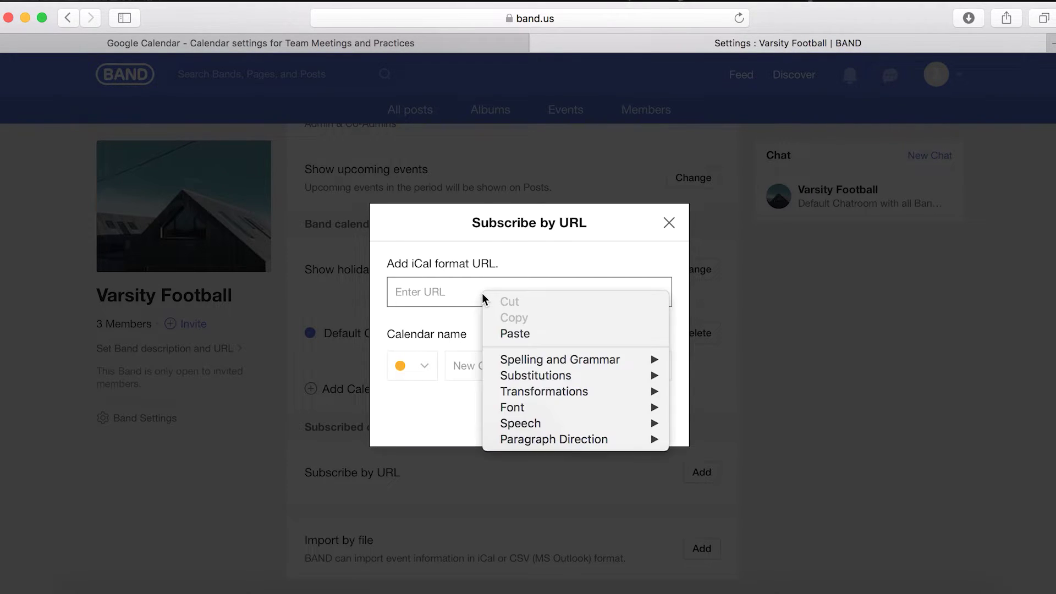
click(503, 334)
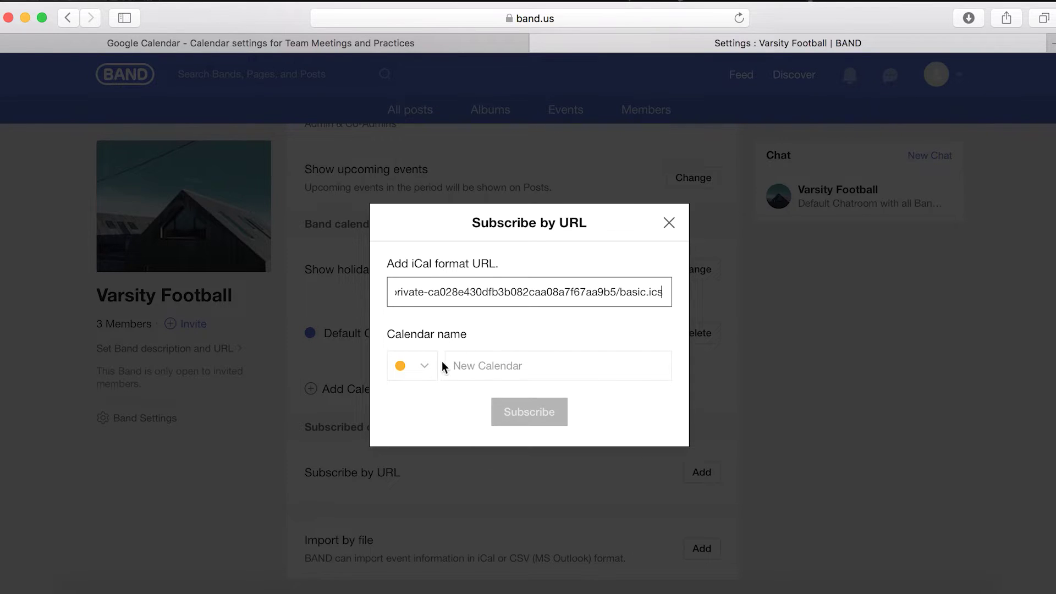
click(425, 367)
click(410, 442)
click(478, 367)
text(Practices and Meetings)
click(540, 427)
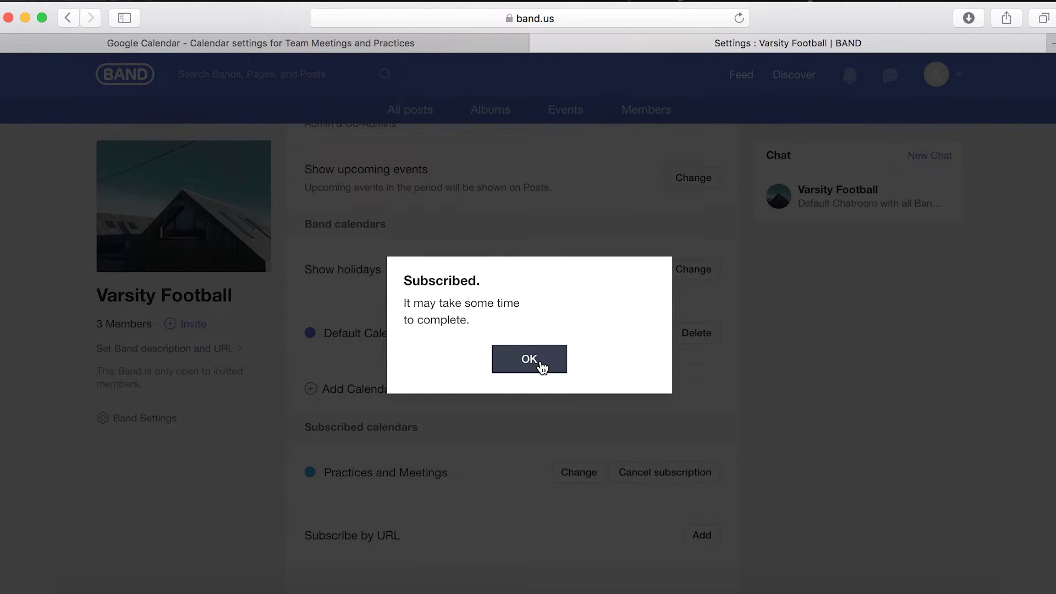
click(542, 367)
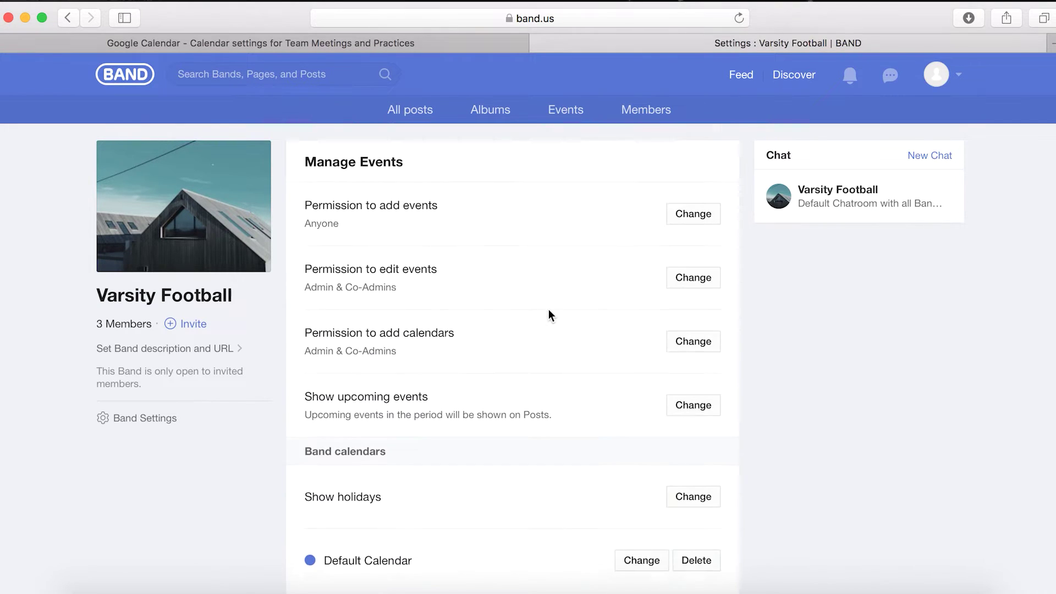
click(739, 20)
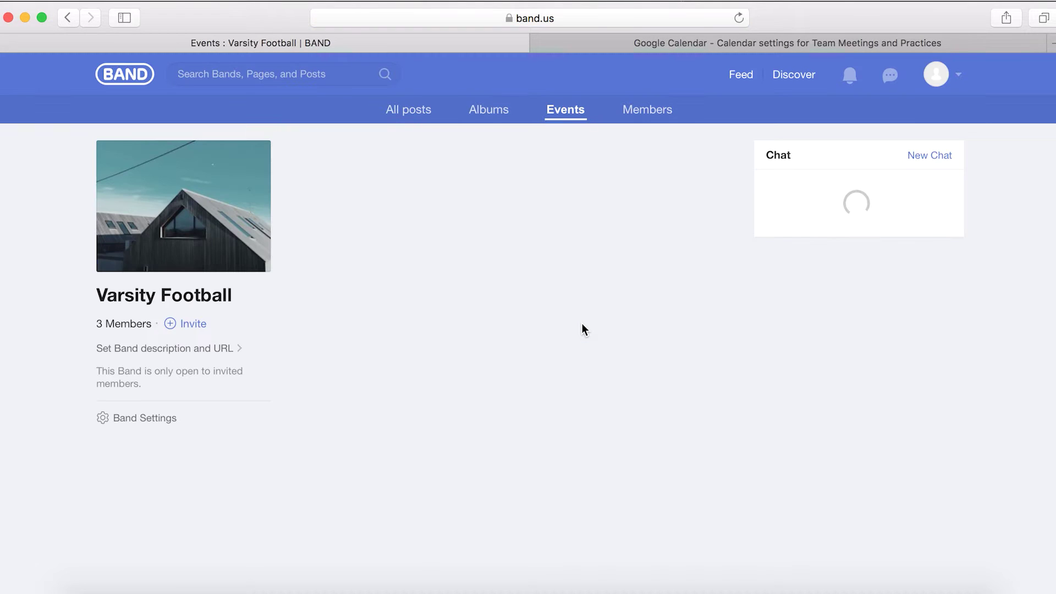
- Scroll the May 2020 calendar to check the synced Practice, Team Meeting and Weight Training events
scroll(583, 328, down, 4)
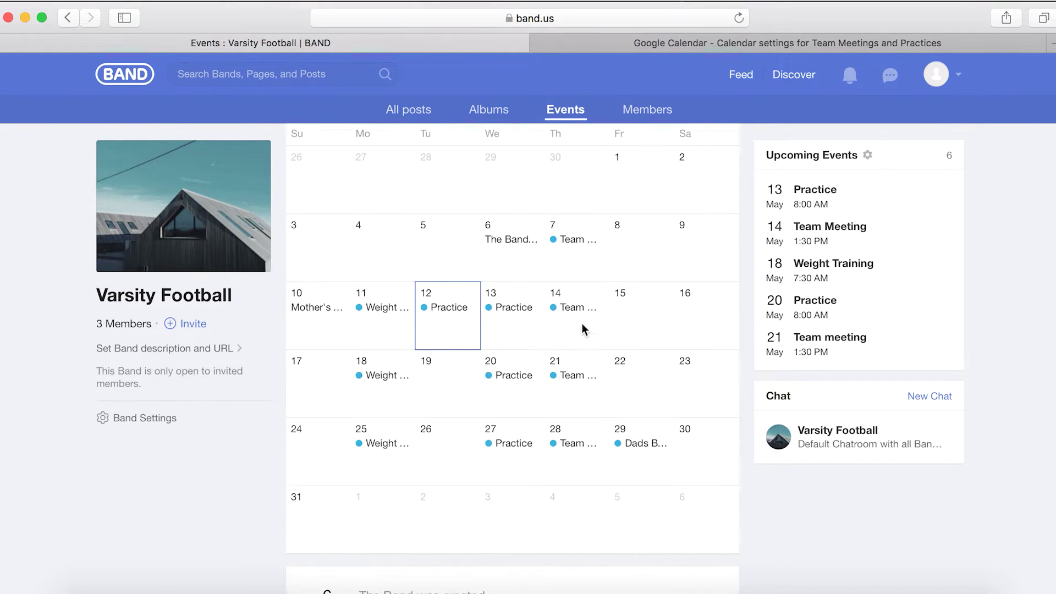
scroll(583, 330, up, 4)
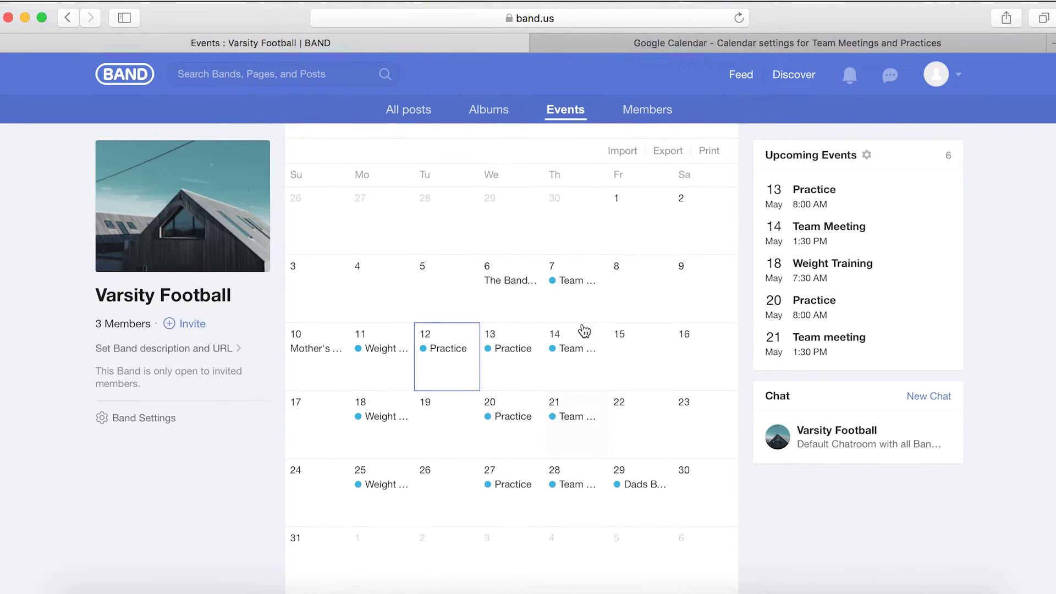
scroll(583, 330, down, 15)
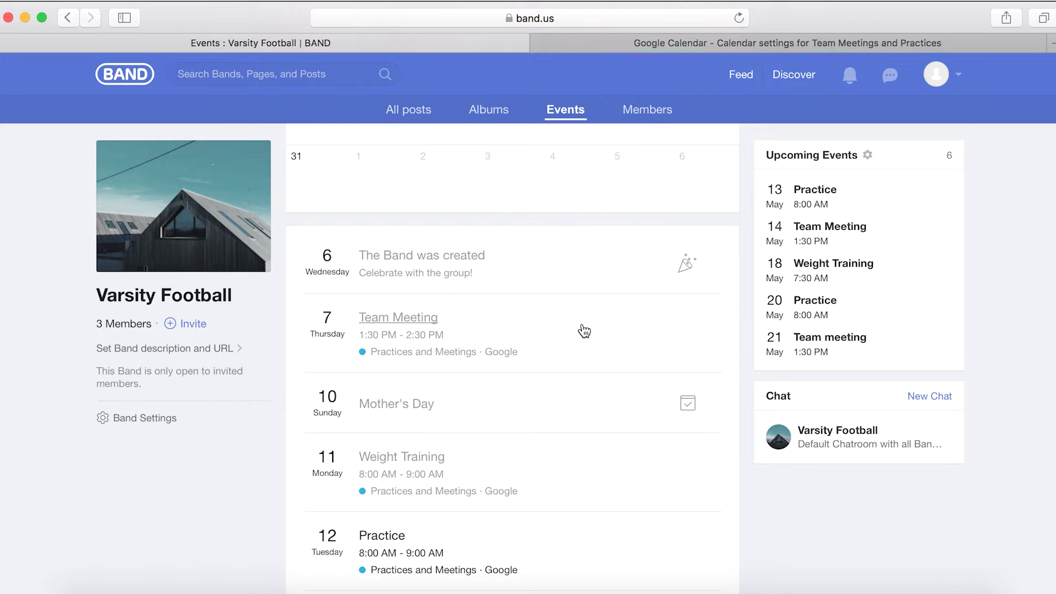
scroll(583, 330, up, 12)
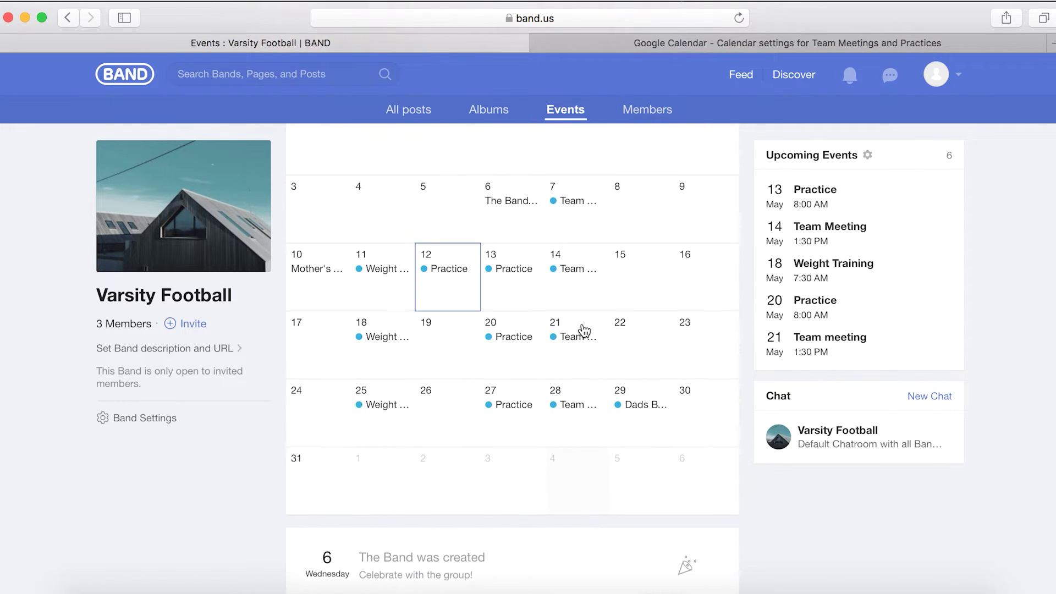
scroll(583, 330, up, 3)
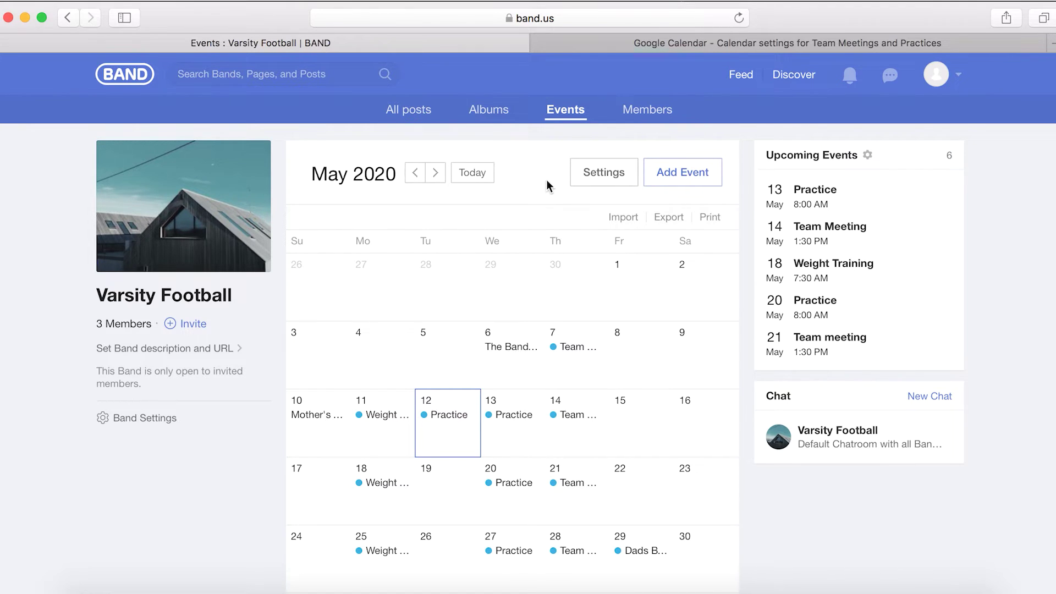
click(593, 179)
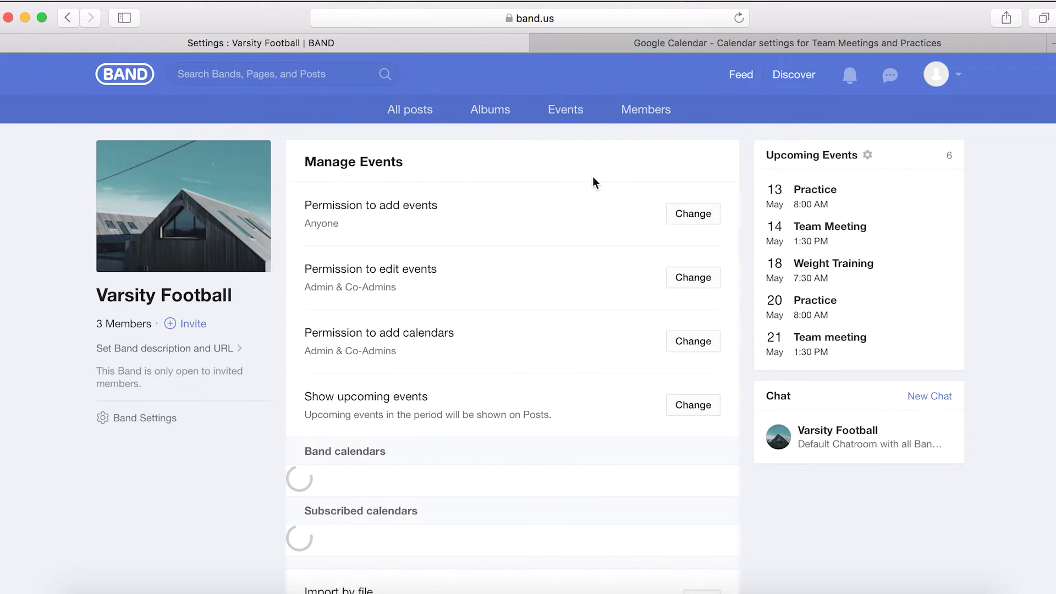
scroll(547, 362, down, 5)
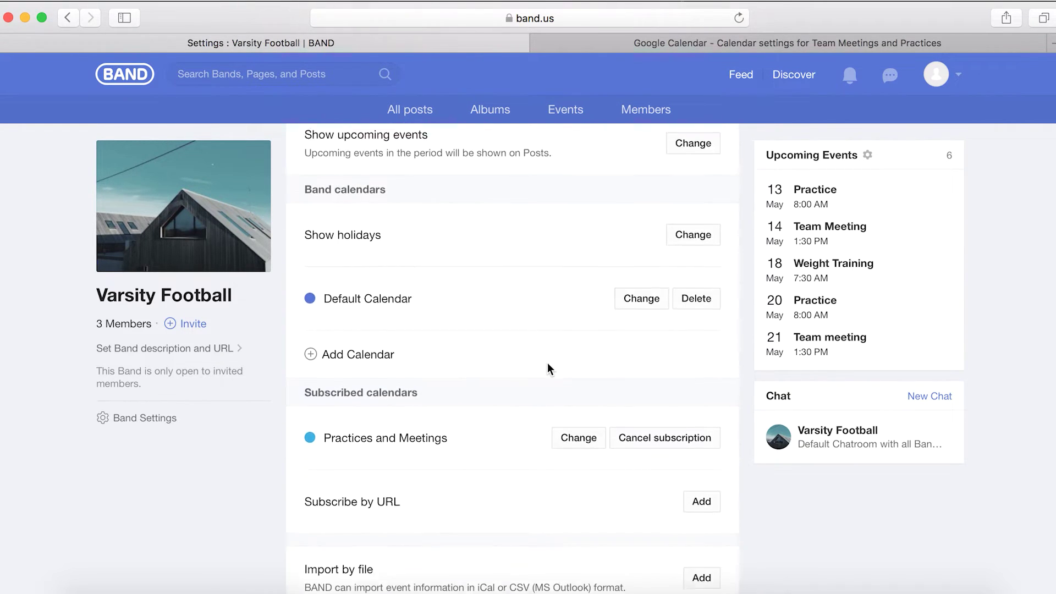
scroll(547, 362, down, 1)
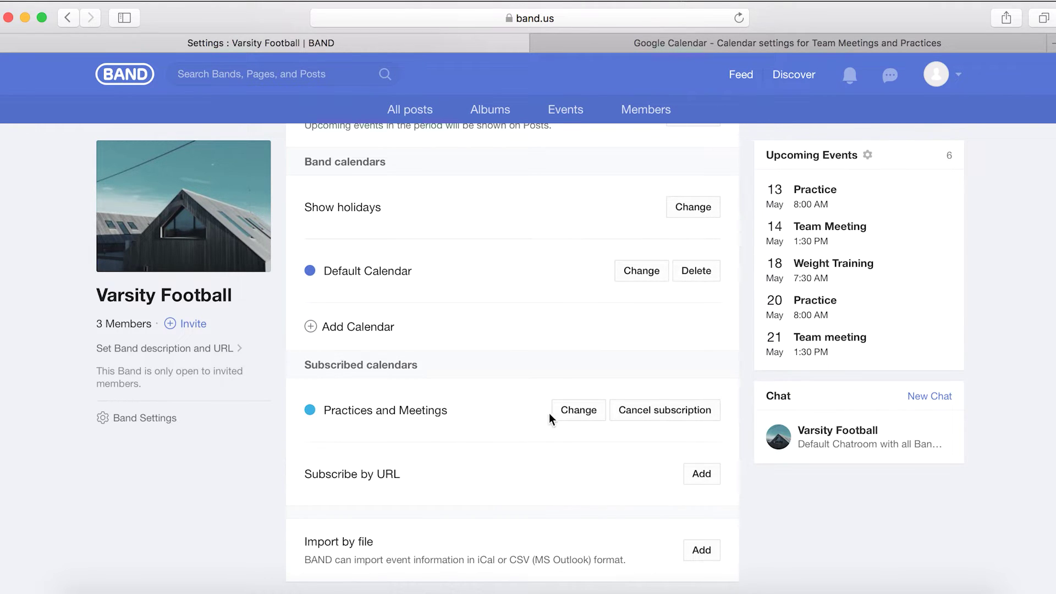
click(578, 412)
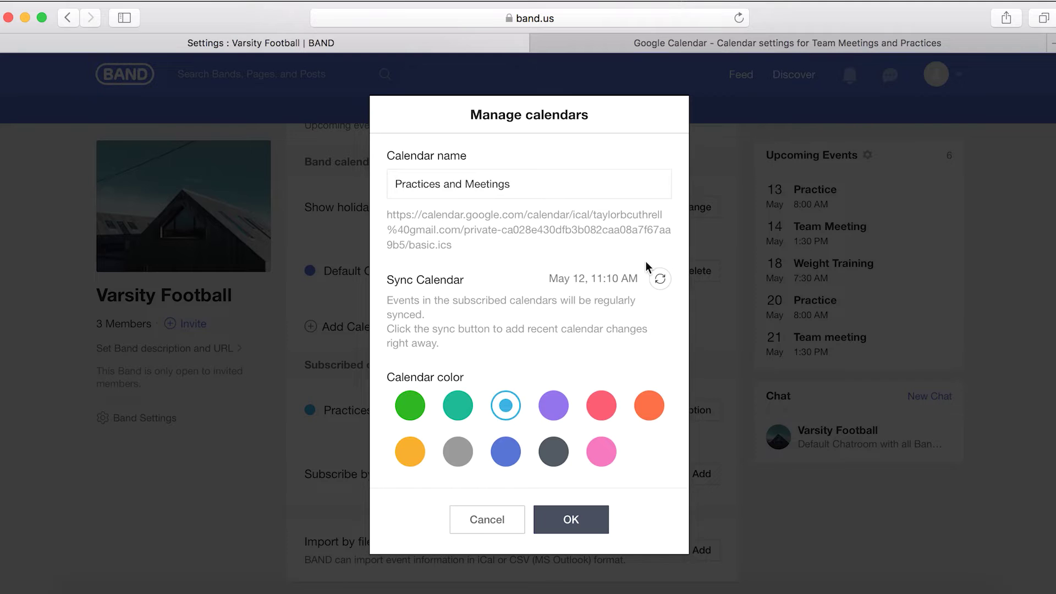
click(662, 279)
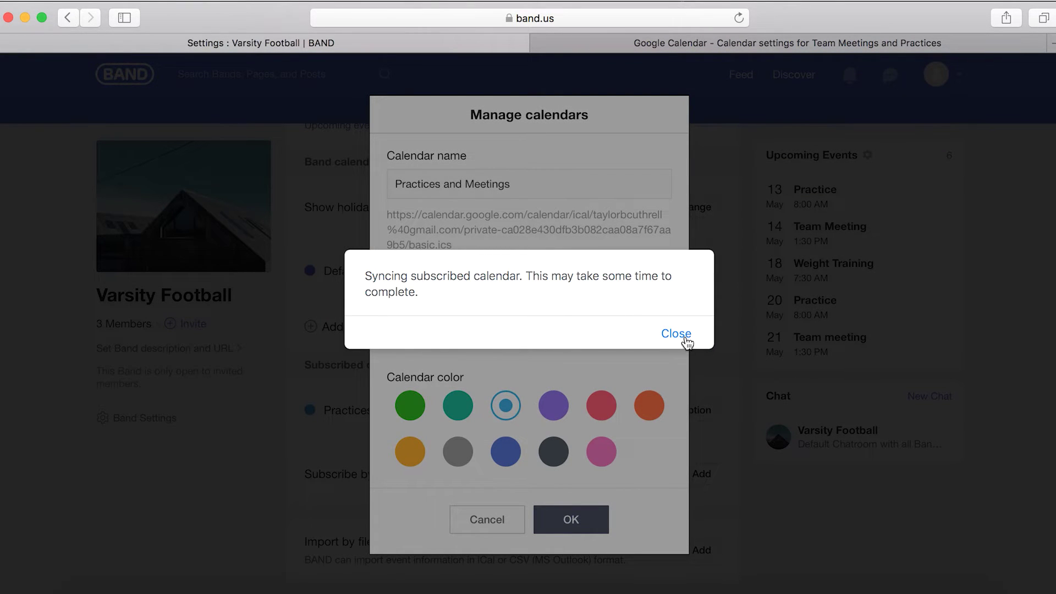
click(681, 335)
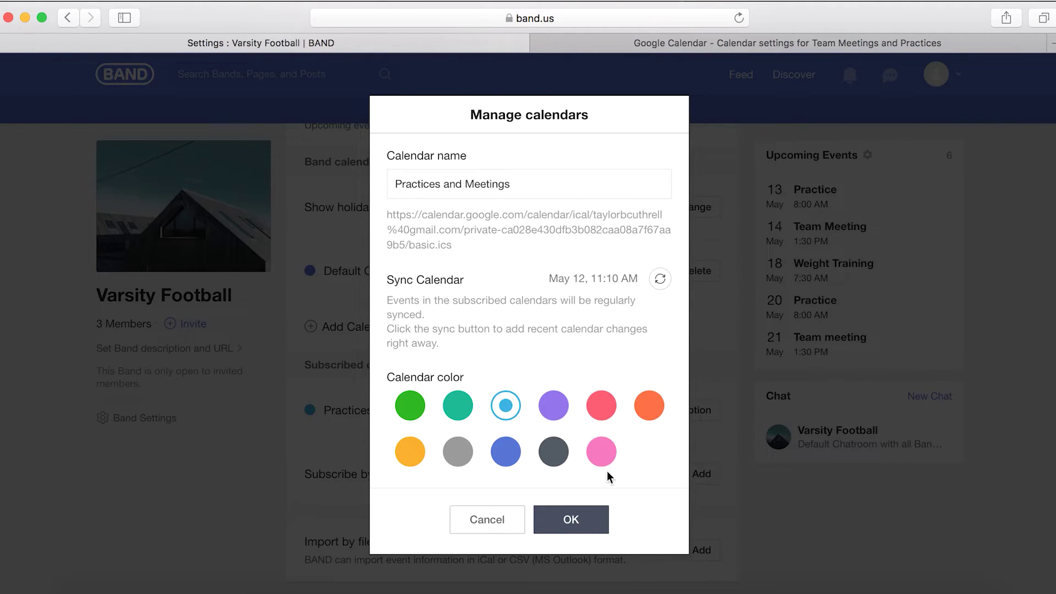
click(583, 522)
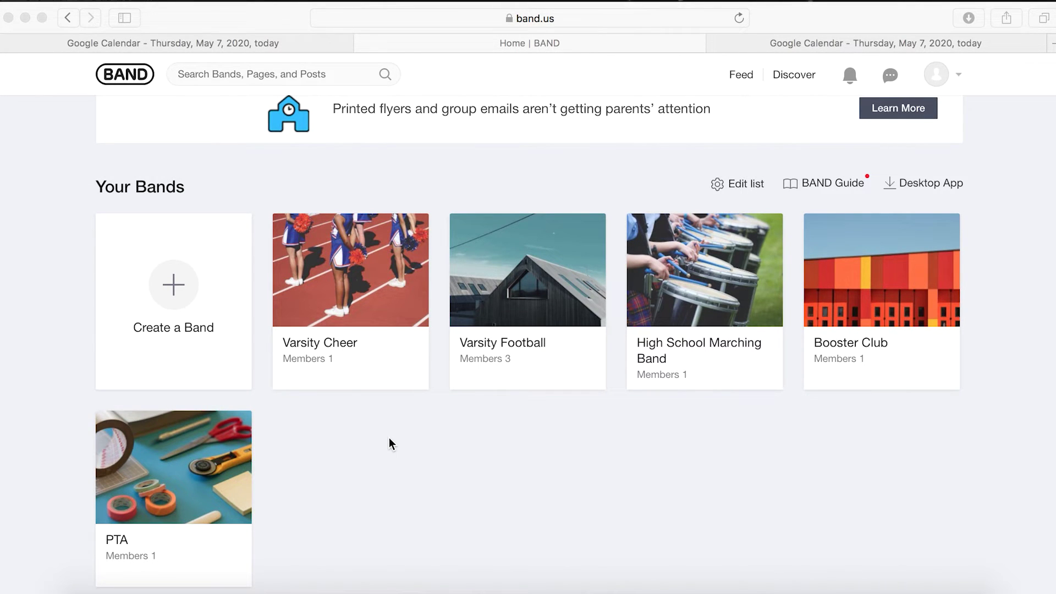
- Export the PTA band's Parents calendar to Google Calendar from the Events export options
click(220, 453)
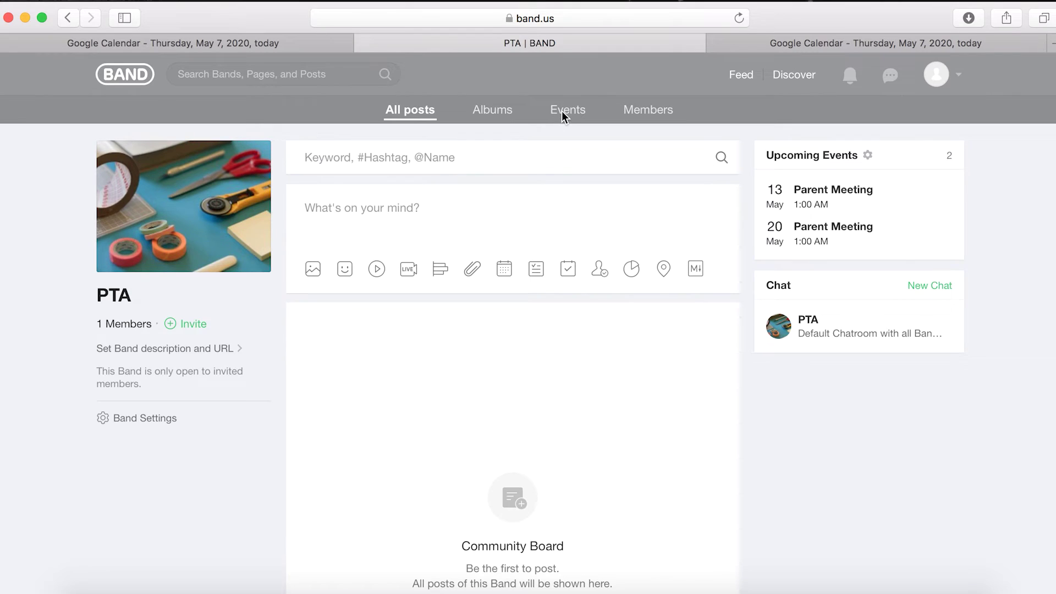
click(562, 111)
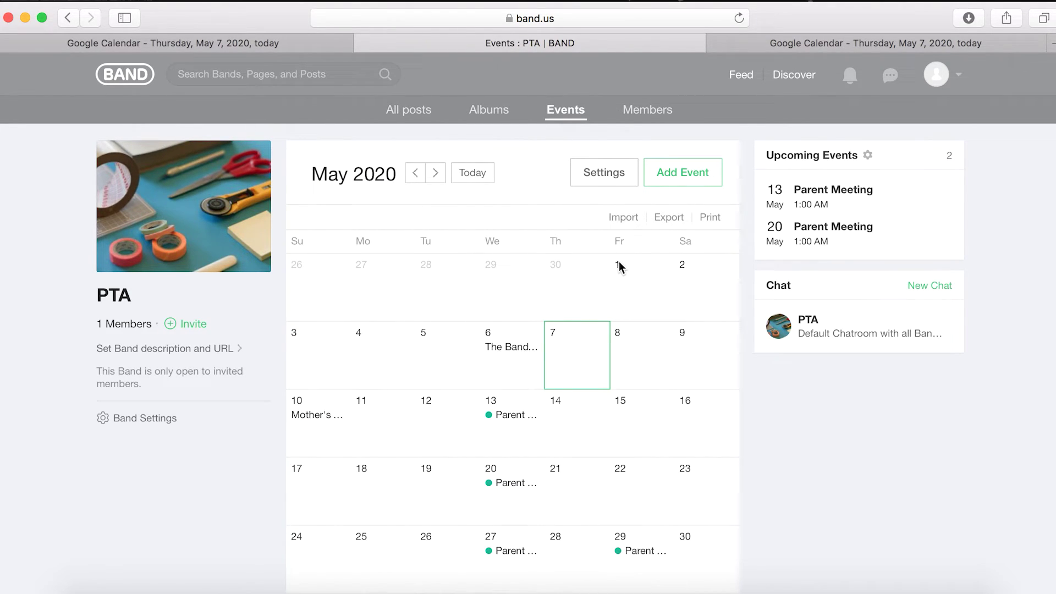
click(662, 216)
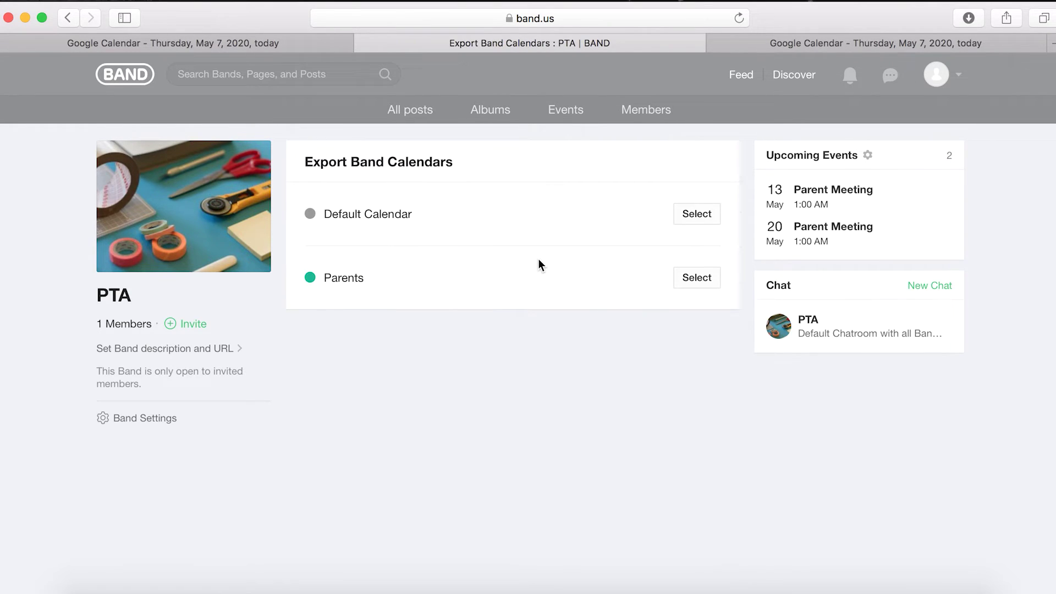
click(702, 277)
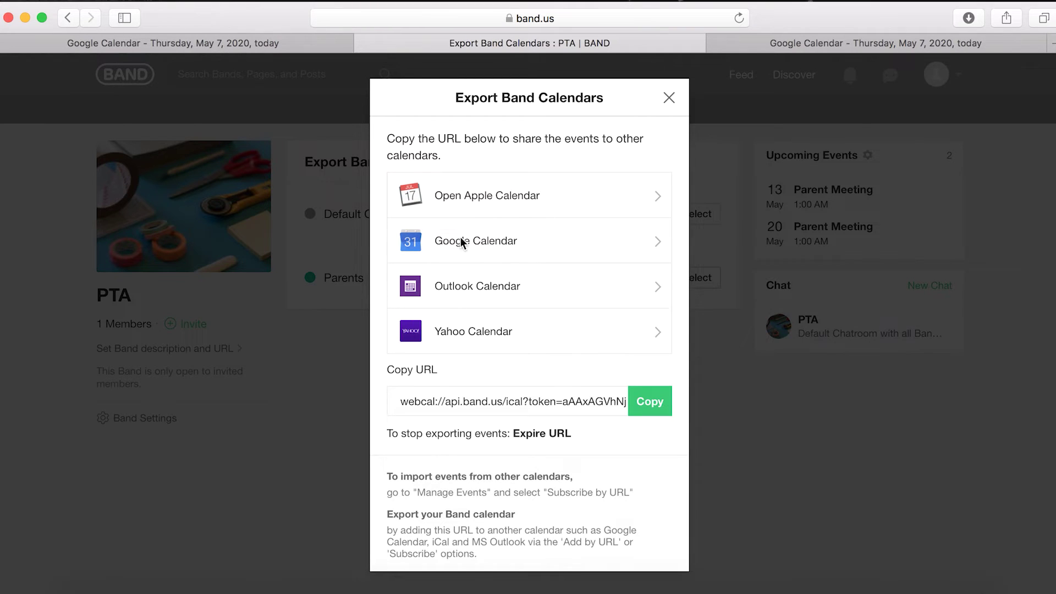
click(520, 237)
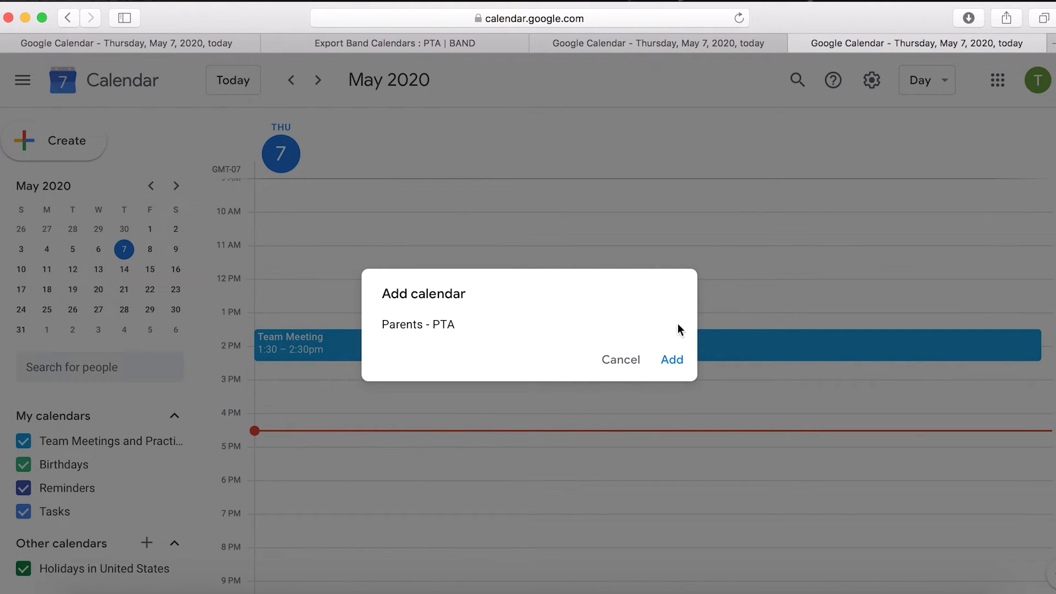
- Add the Parents - PTA calendar to Google Calendar, then remove it from Other calendars
click(672, 361)
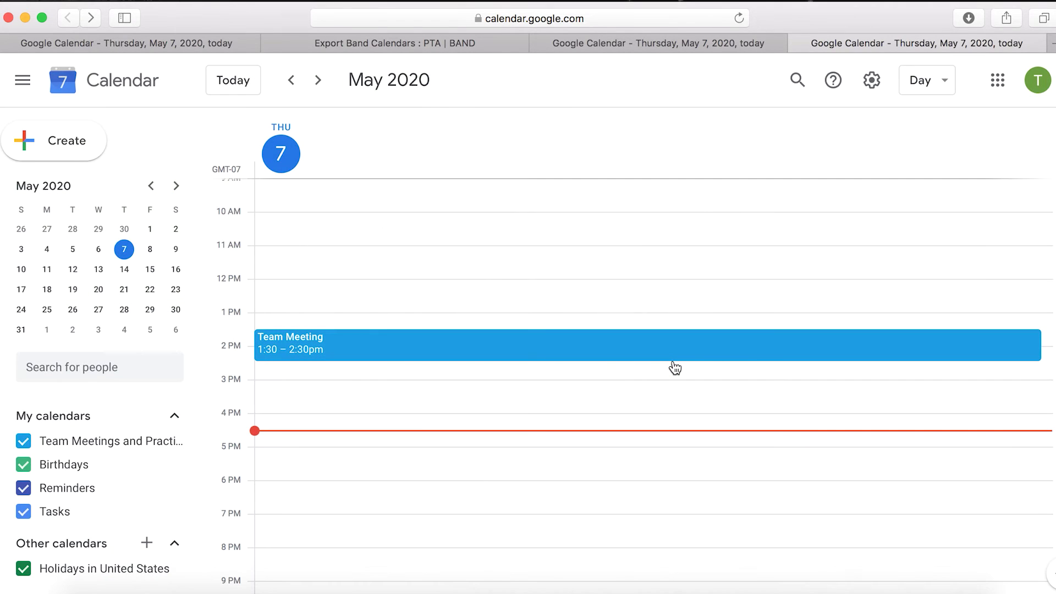
scroll(130, 522, down, 1)
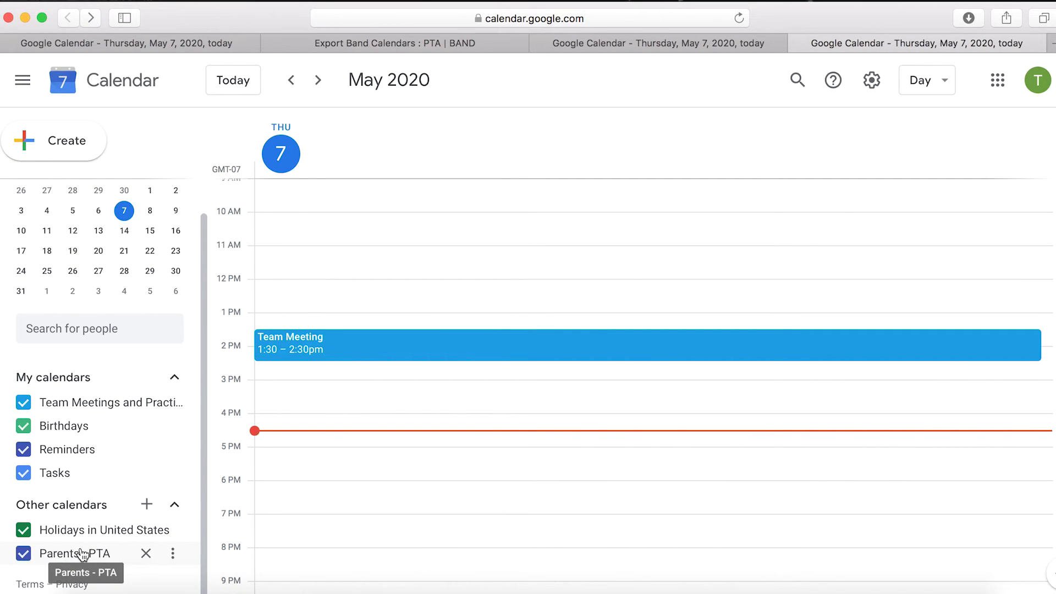
click(146, 553)
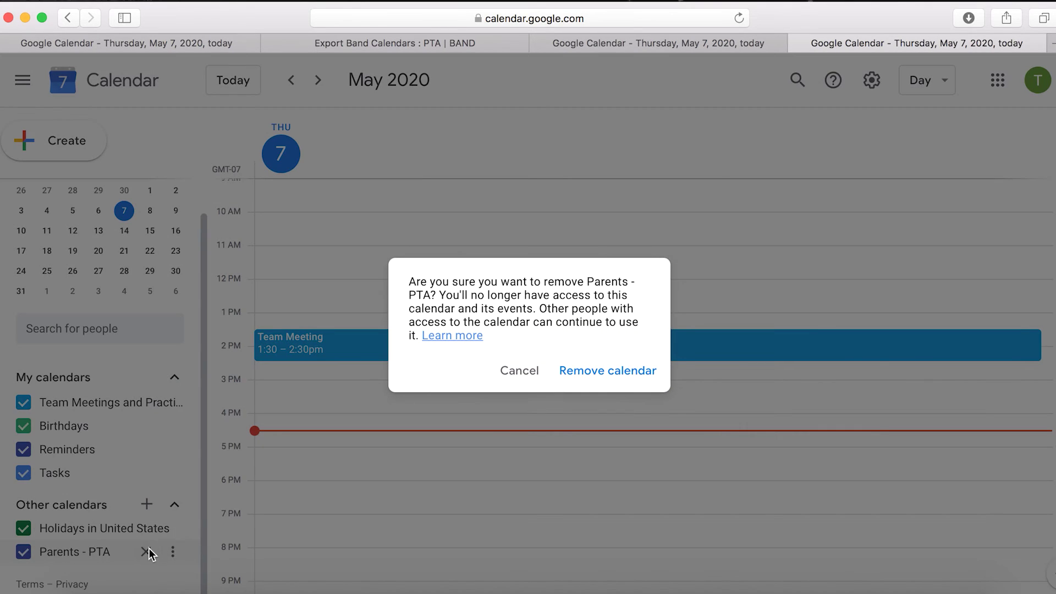
click(586, 376)
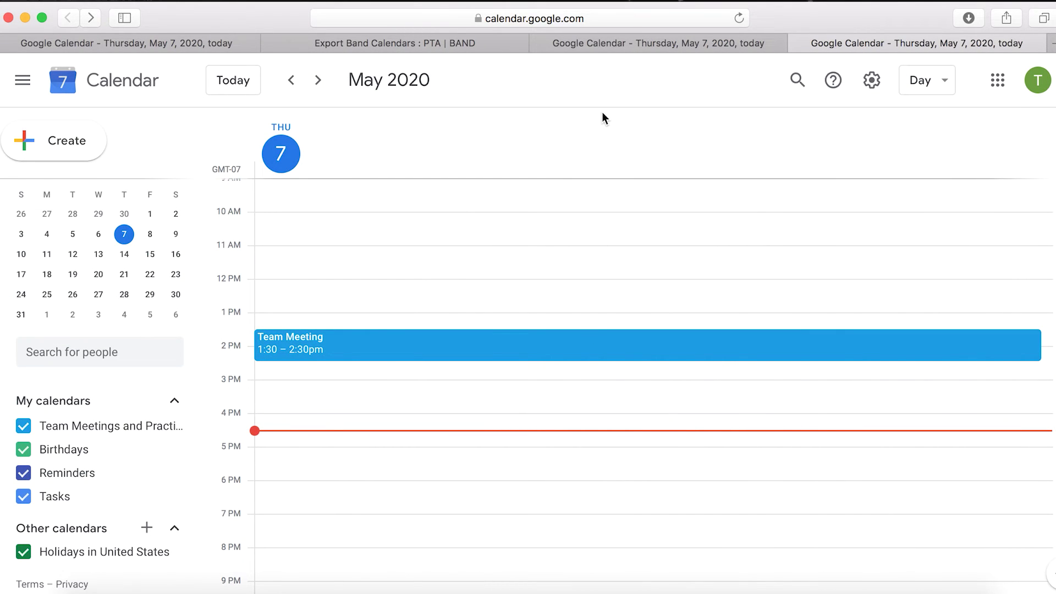
click(446, 45)
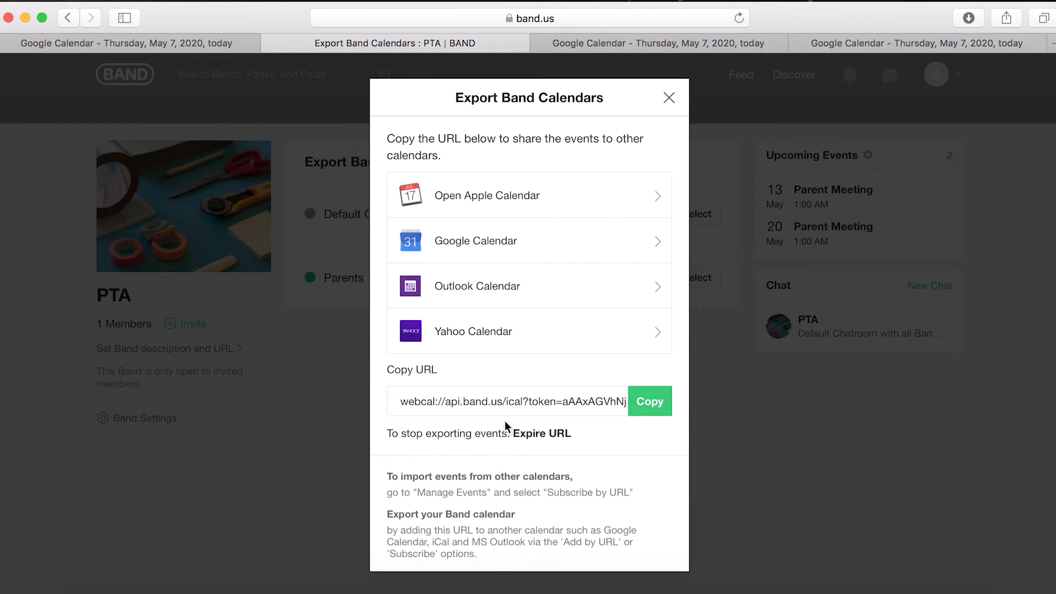
- Copy the Parents calendar's webcal export URL from BAND and return to Google Calendar
click(649, 410)
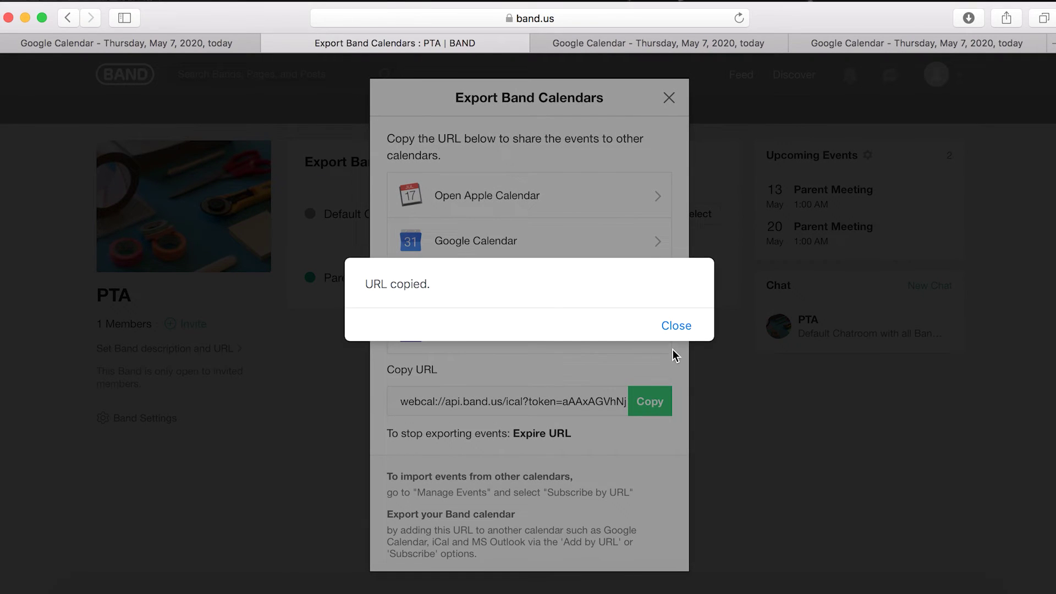
click(677, 325)
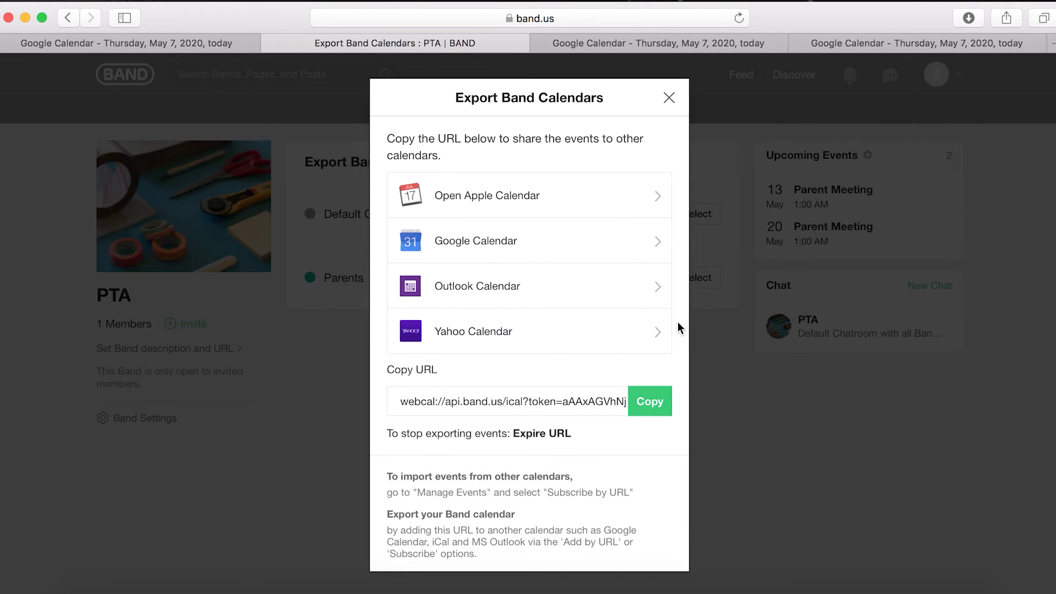
click(642, 42)
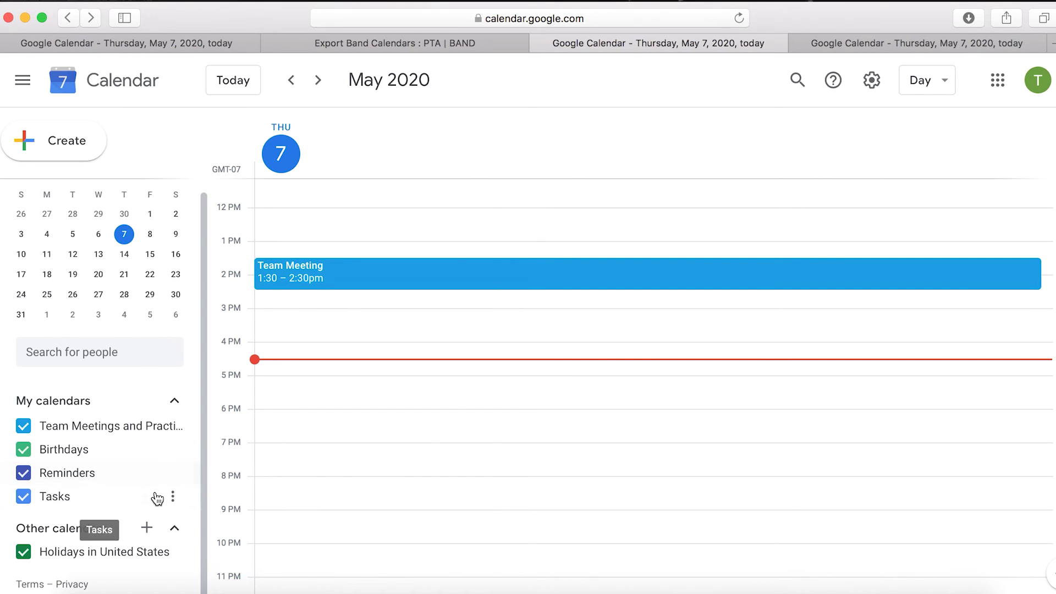
- Subscribe to Parents - PTA from URL by pasting the copied BAND webcal link
click(147, 529)
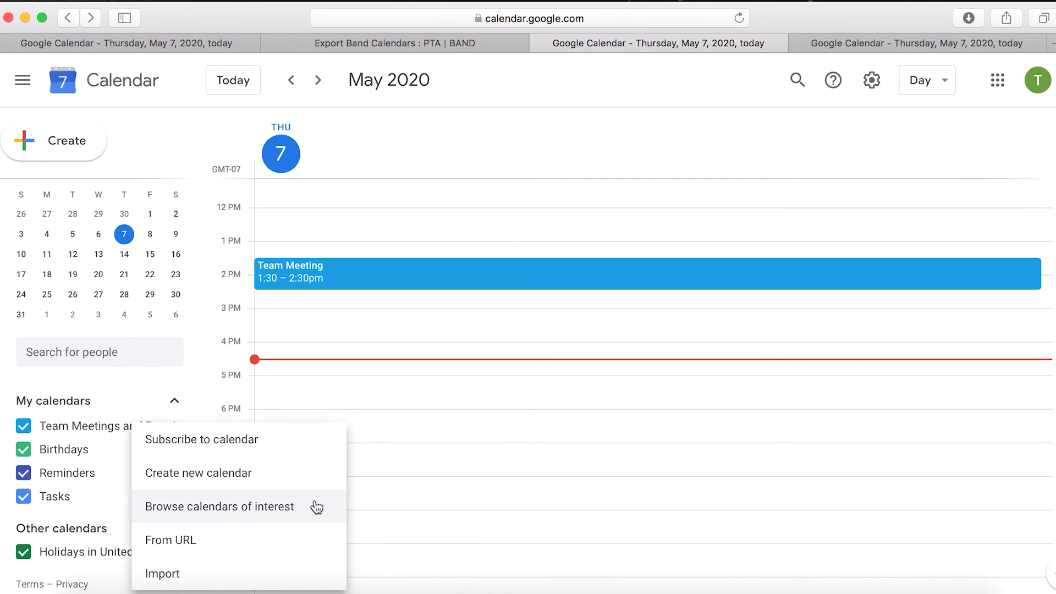
click(223, 543)
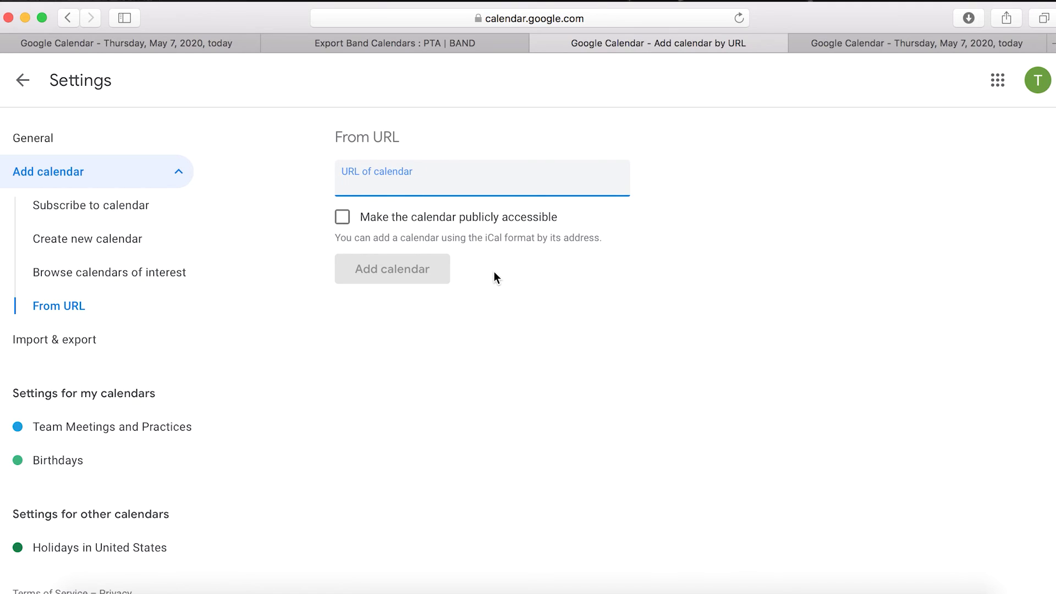
right_click(397, 185)
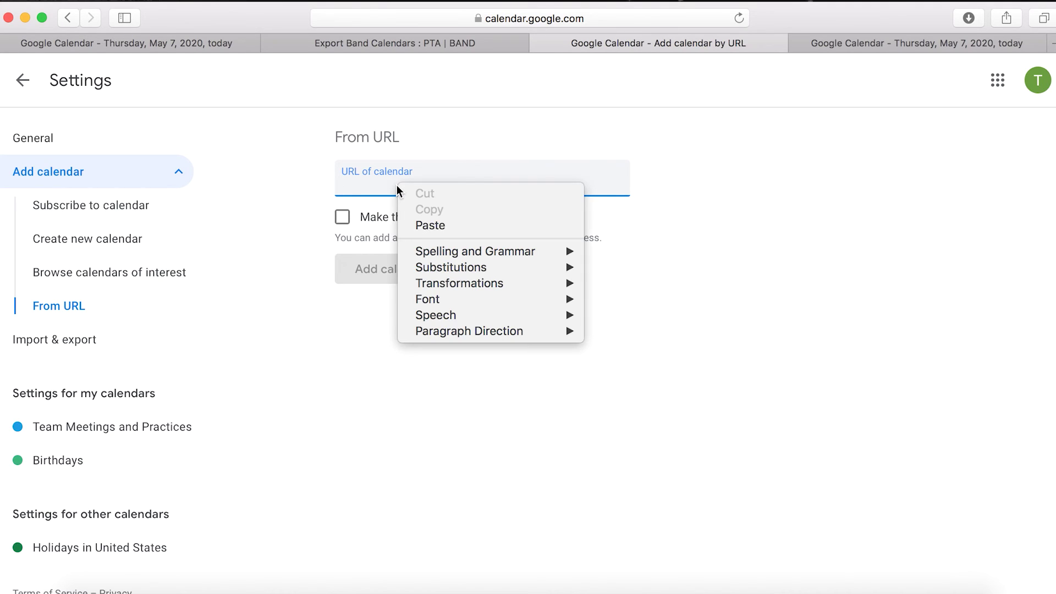
click(426, 221)
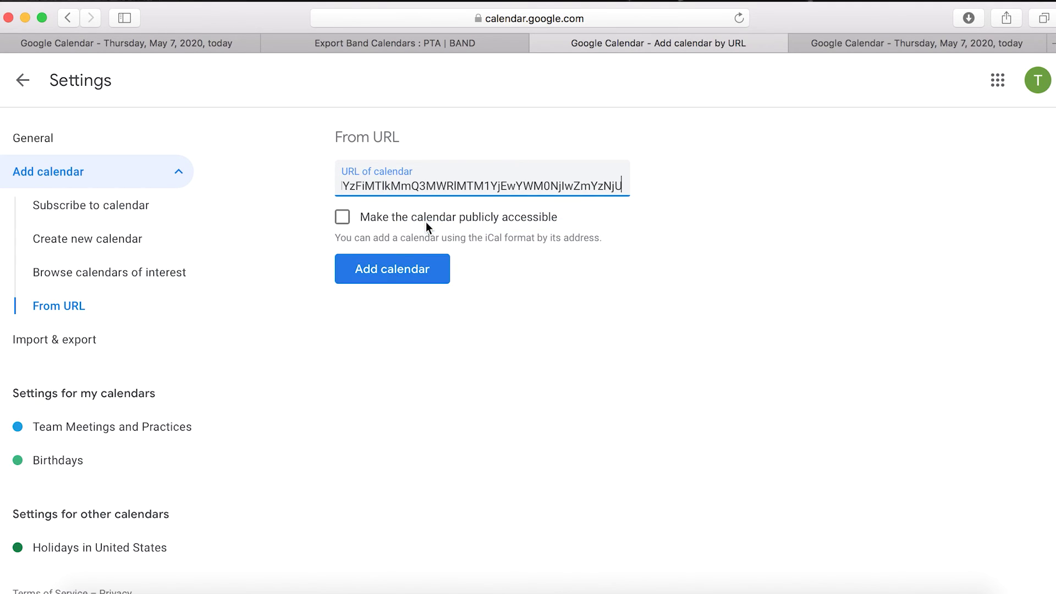
click(407, 272)
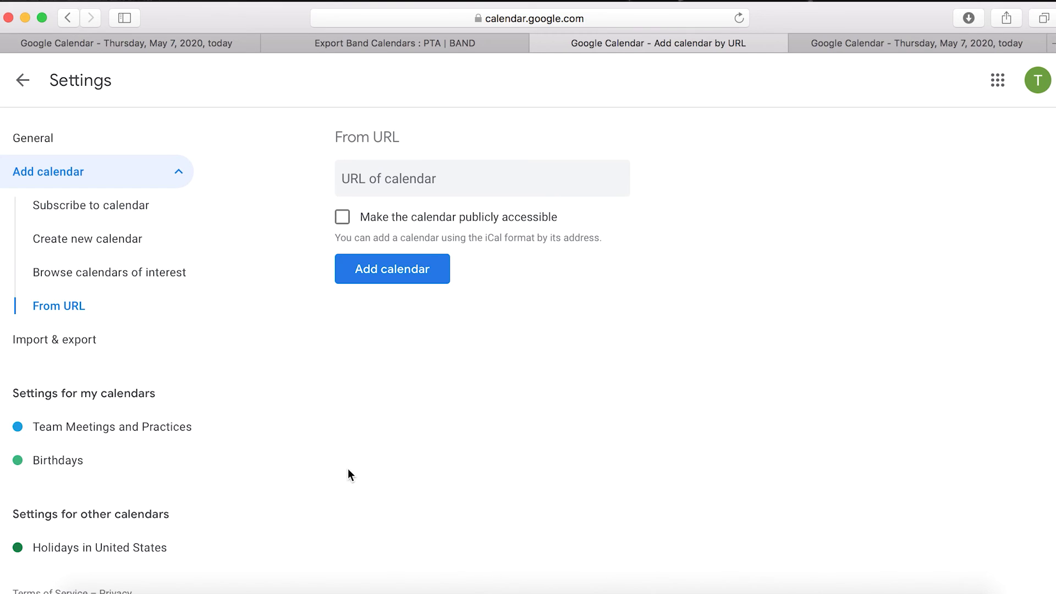
click(23, 80)
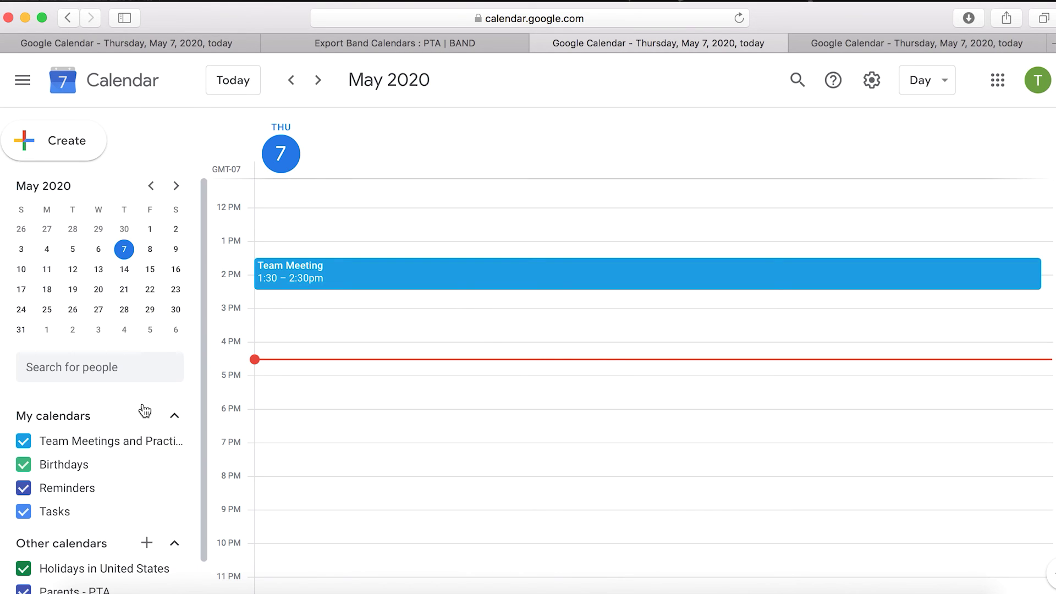
scroll(144, 411, down, 2)
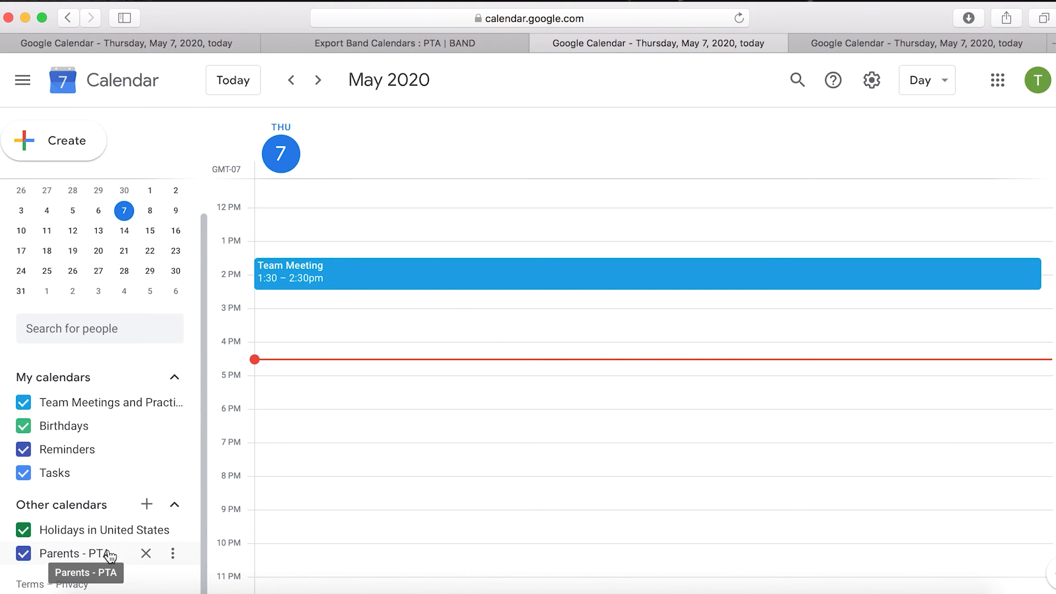